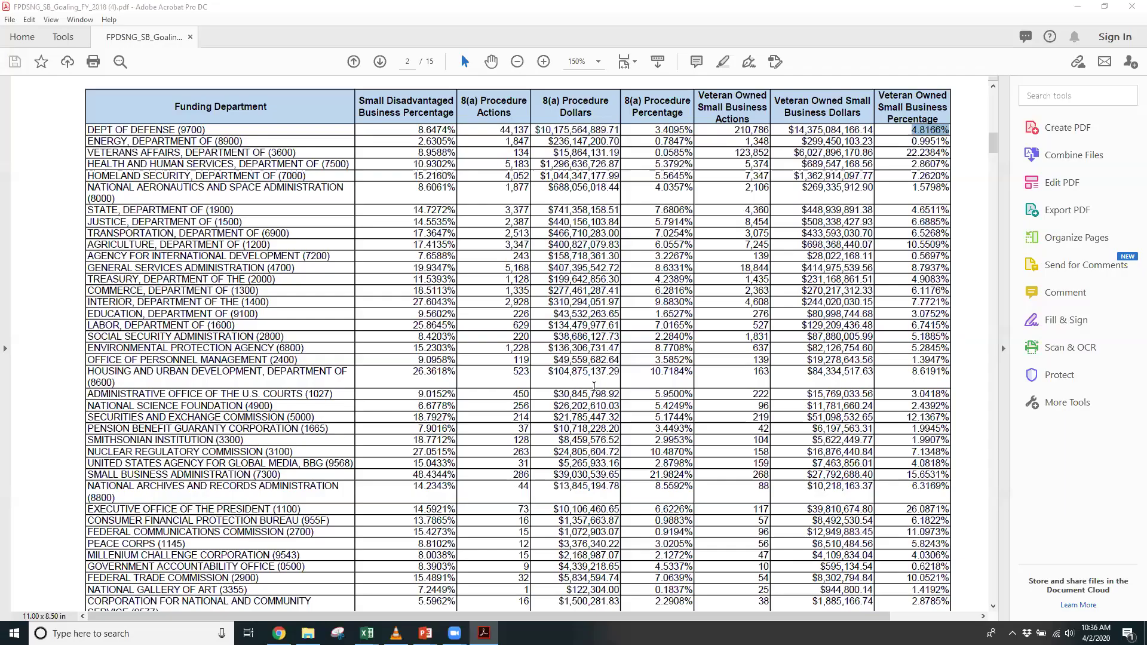
Step: Examine the Department of Defense's eligible dollars and small business percentage on page 1 of the FY 2018 goaling report
scroll(591, 387, up, 10)
scroll(594, 391, up, 10)
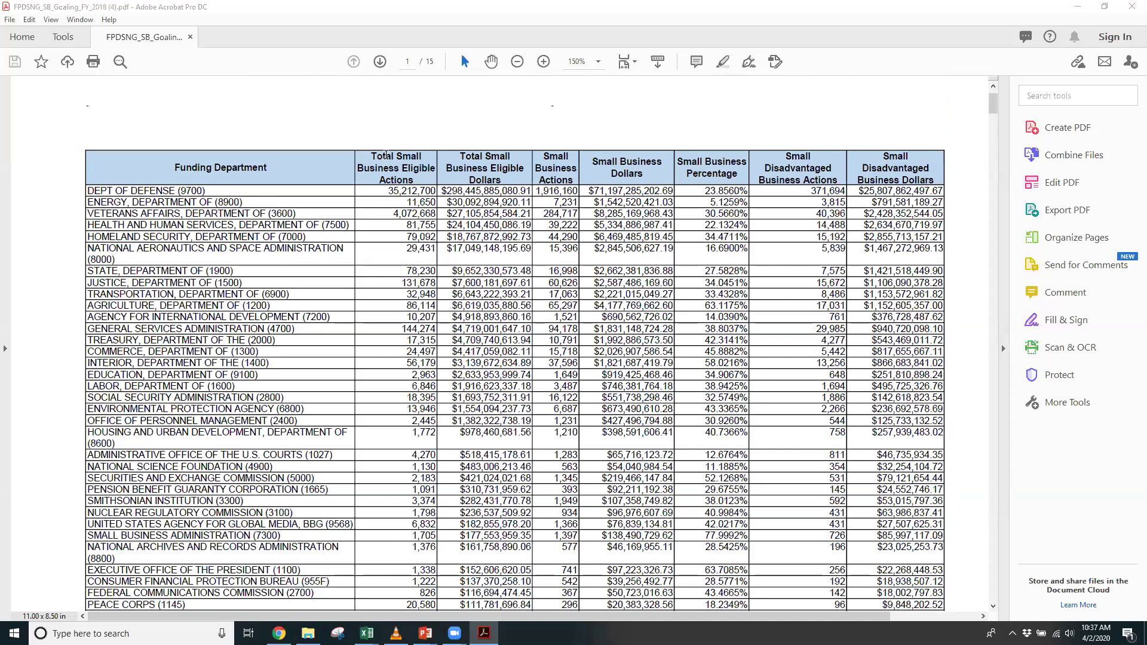
drag(370, 157, 528, 202)
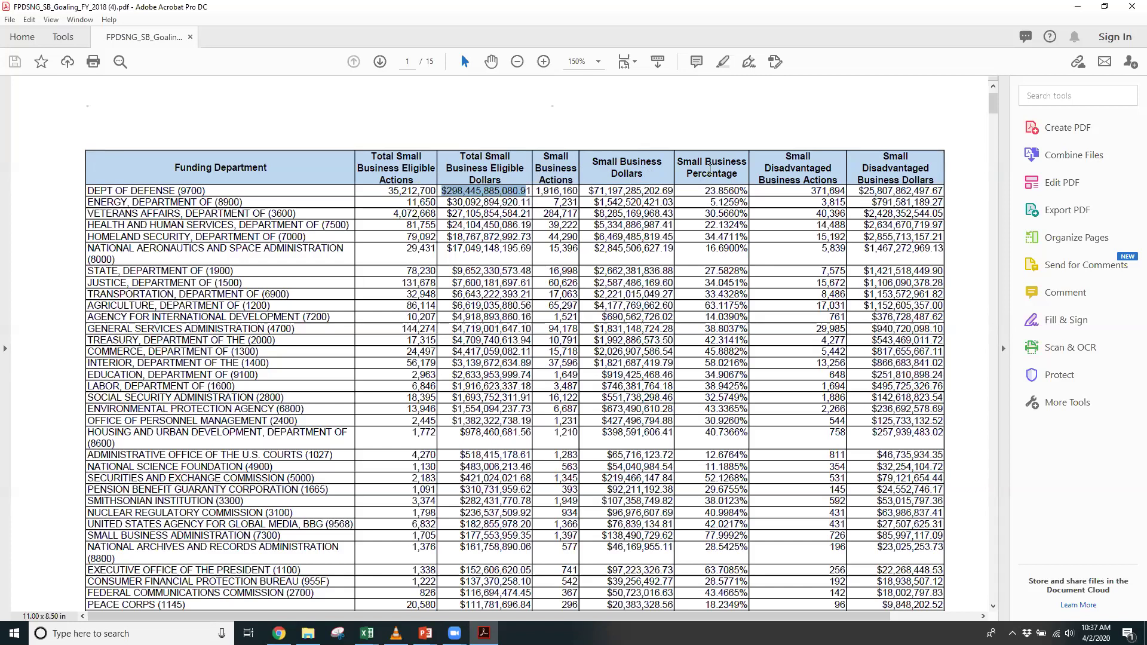
drag(703, 190, 740, 193)
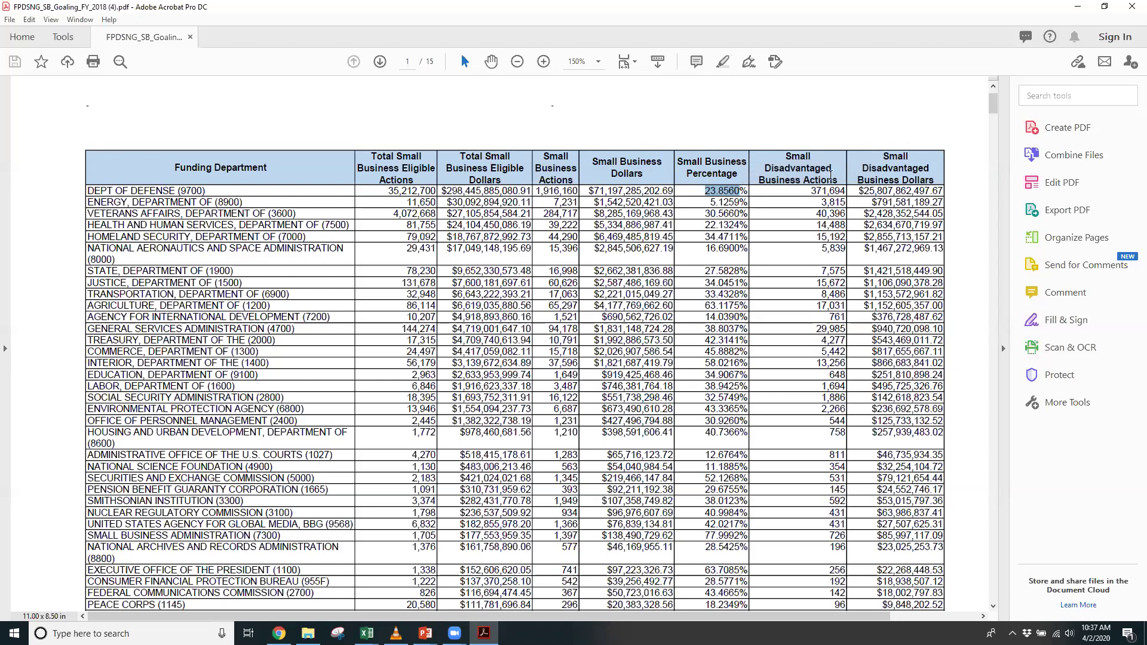
Step: Review the 8(a), veteran-owned, service-disabled veteran-owned and women-owned business columns on pages 2 and 3 of the goaling report
scroll(898, 276, down, 1)
scroll(908, 257, down, 2)
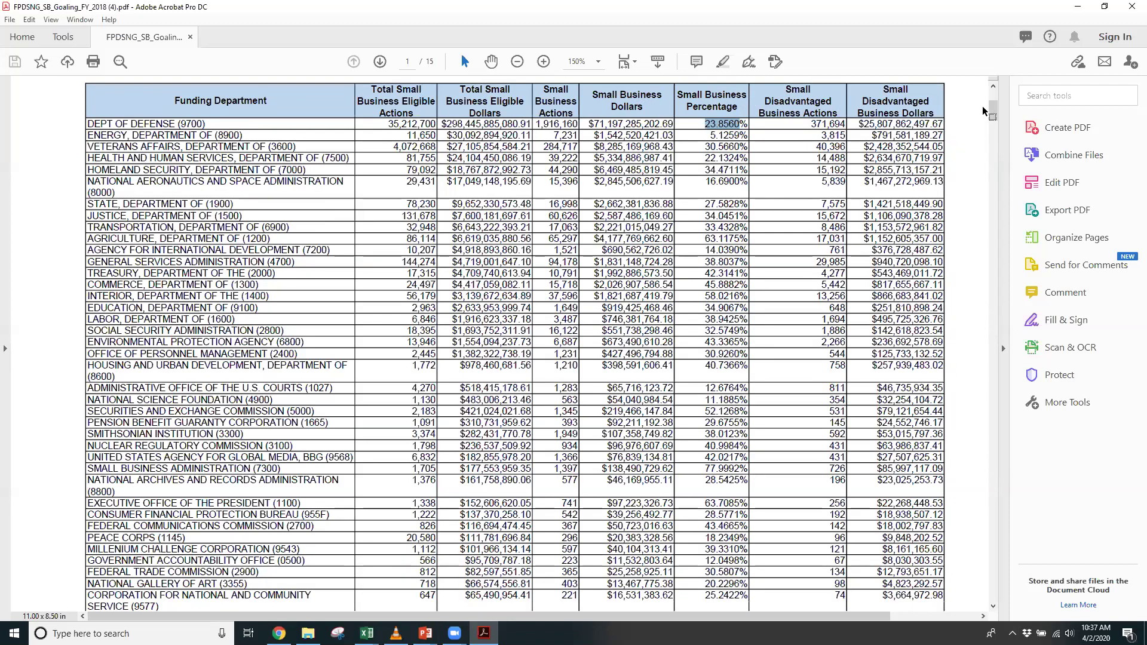
drag(993, 109, 1001, 141)
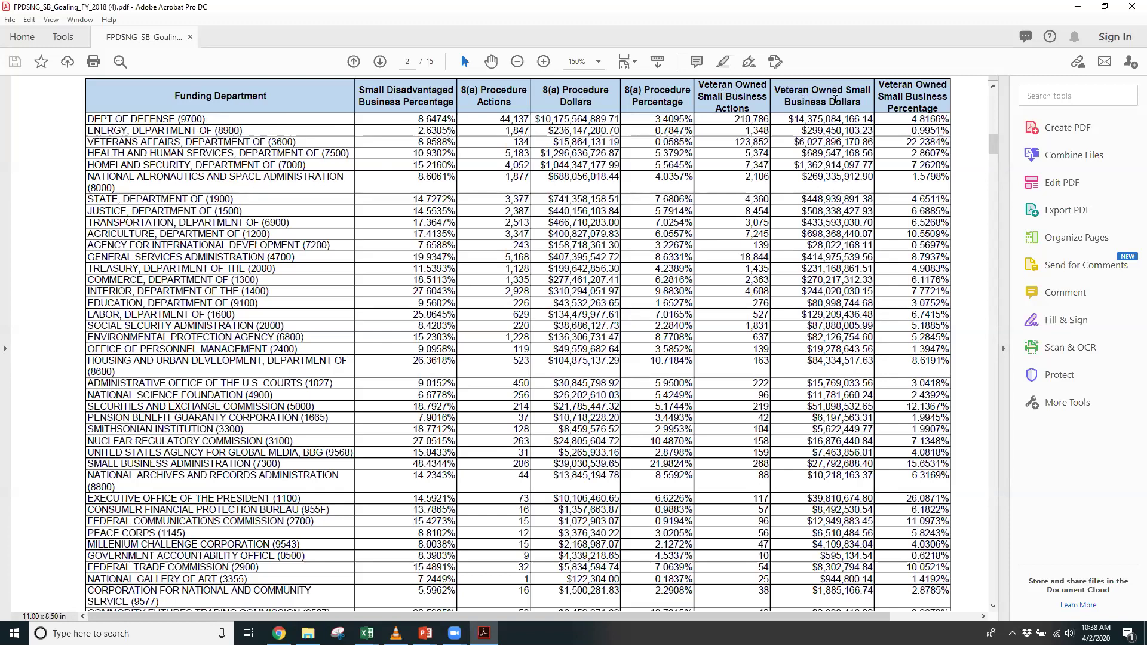
drag(996, 149, 1003, 181)
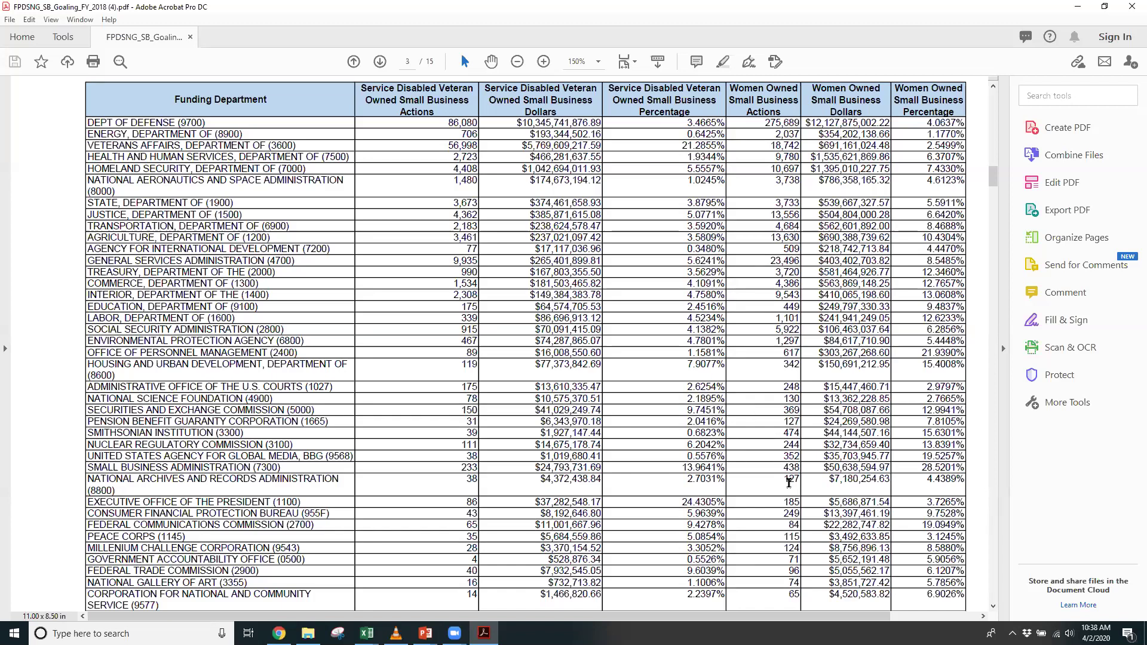
drag(996, 182, 995, 172)
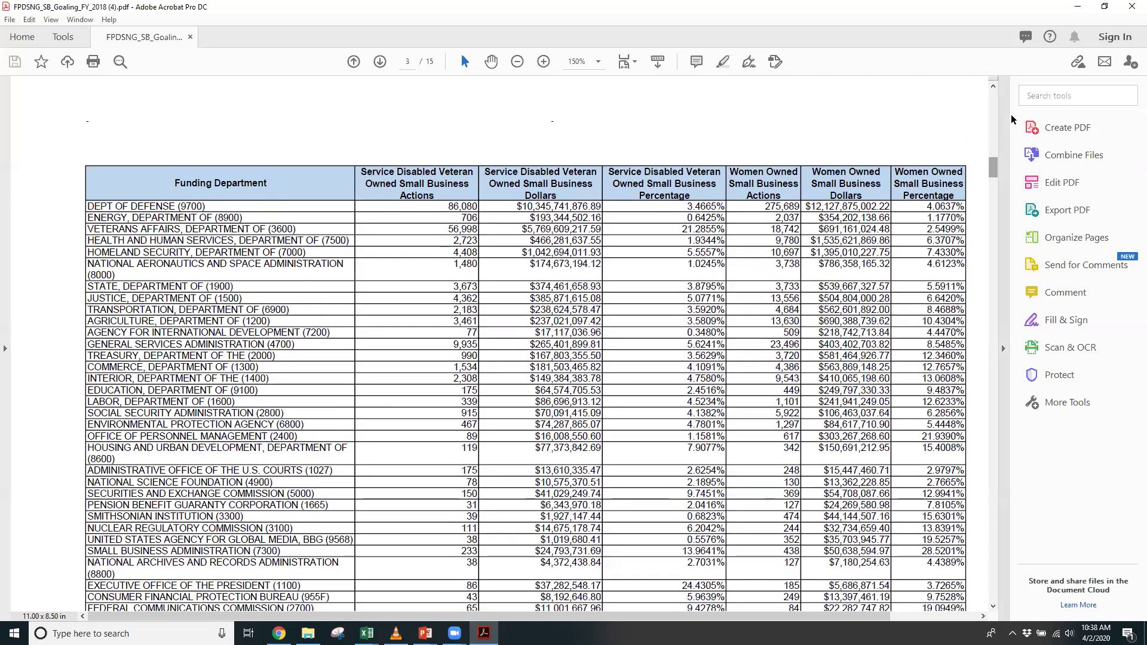
Step: Switch to the beta.SAM.gov static reports page in the browser and open the COVID-19 Report workbook
click(1071, 8)
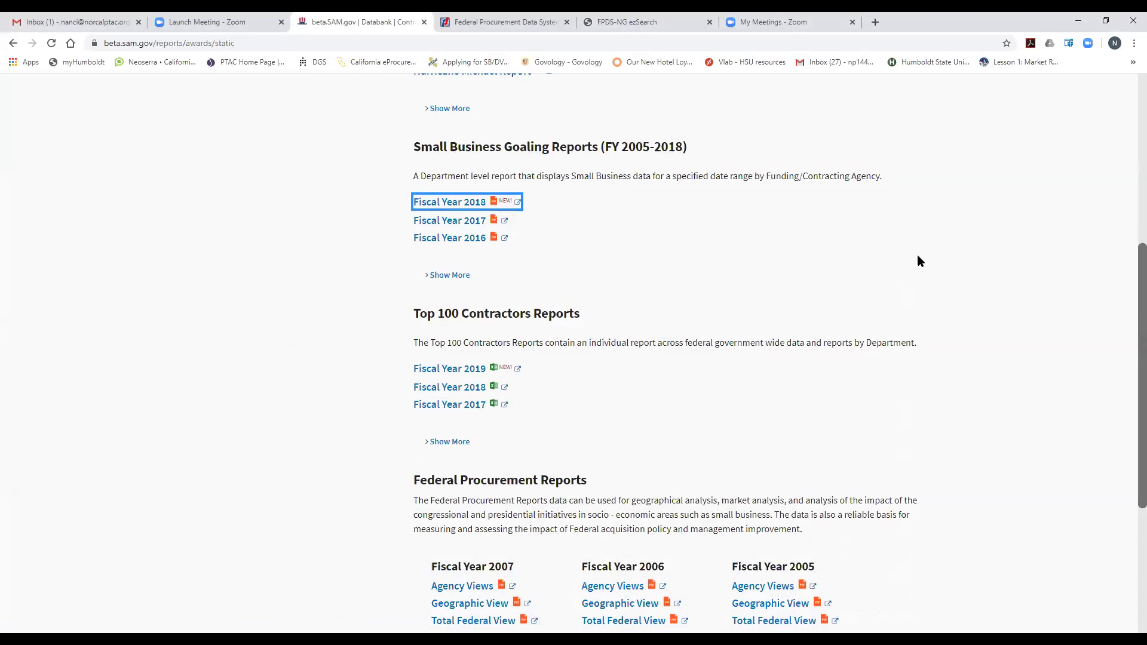
scroll(918, 260, down, 1)
scroll(918, 260, up, 3)
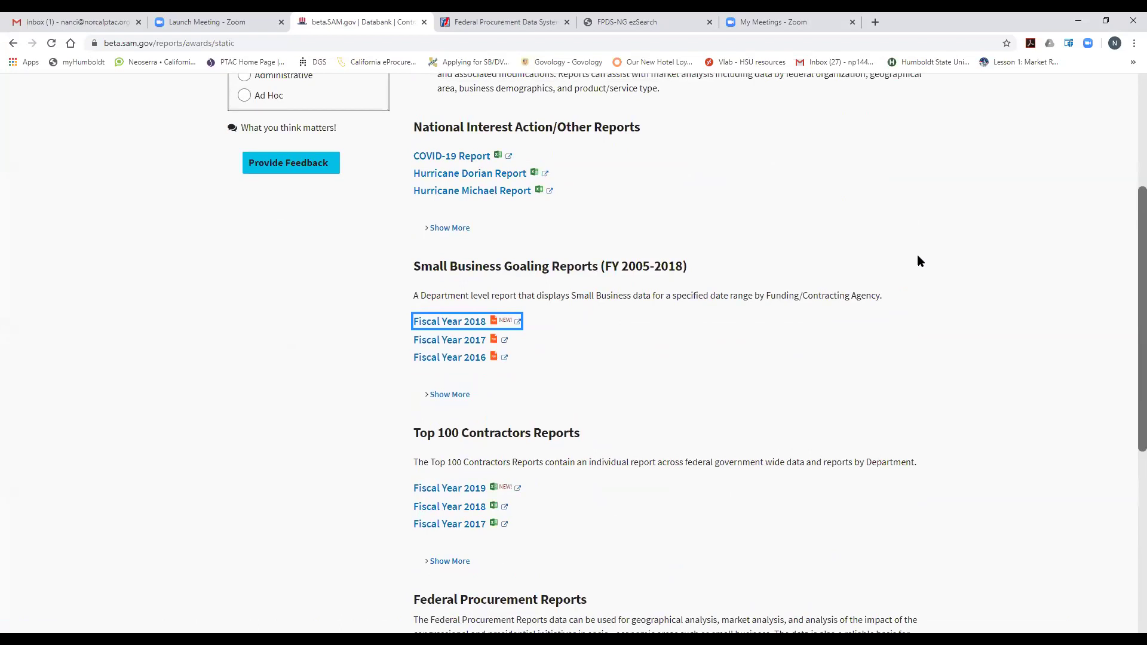
scroll(919, 260, up, 1)
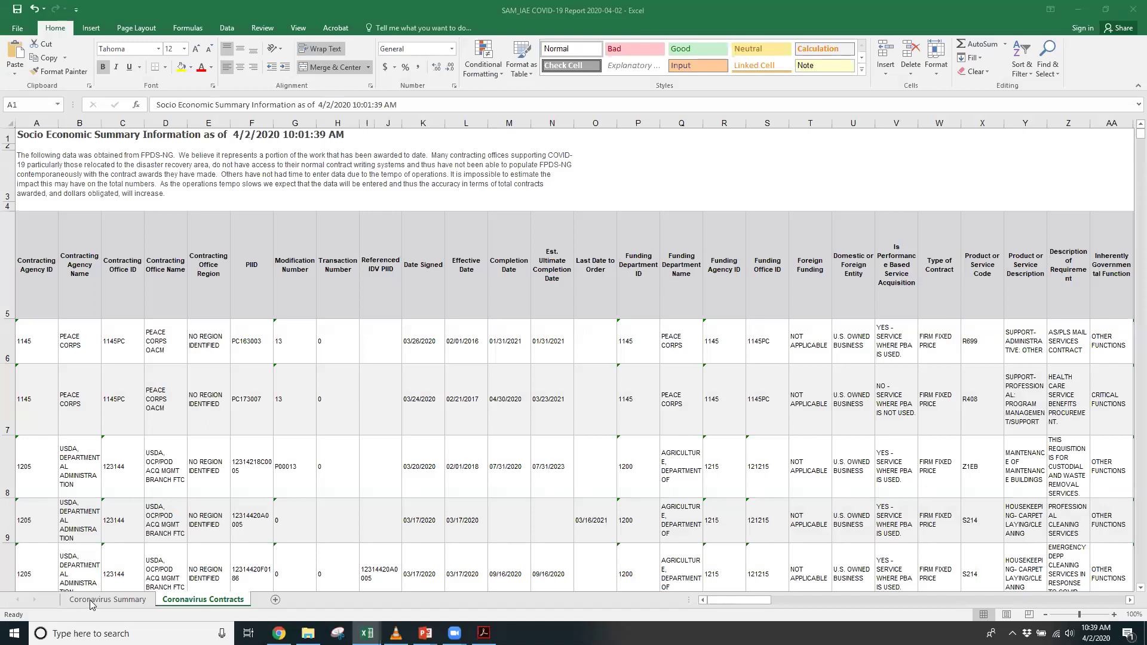
Step: Examine the department-level socio-economic figures on the Coronavirus Summary sheet of the COVID-19 report
click(120, 600)
scroll(397, 418, up, 4)
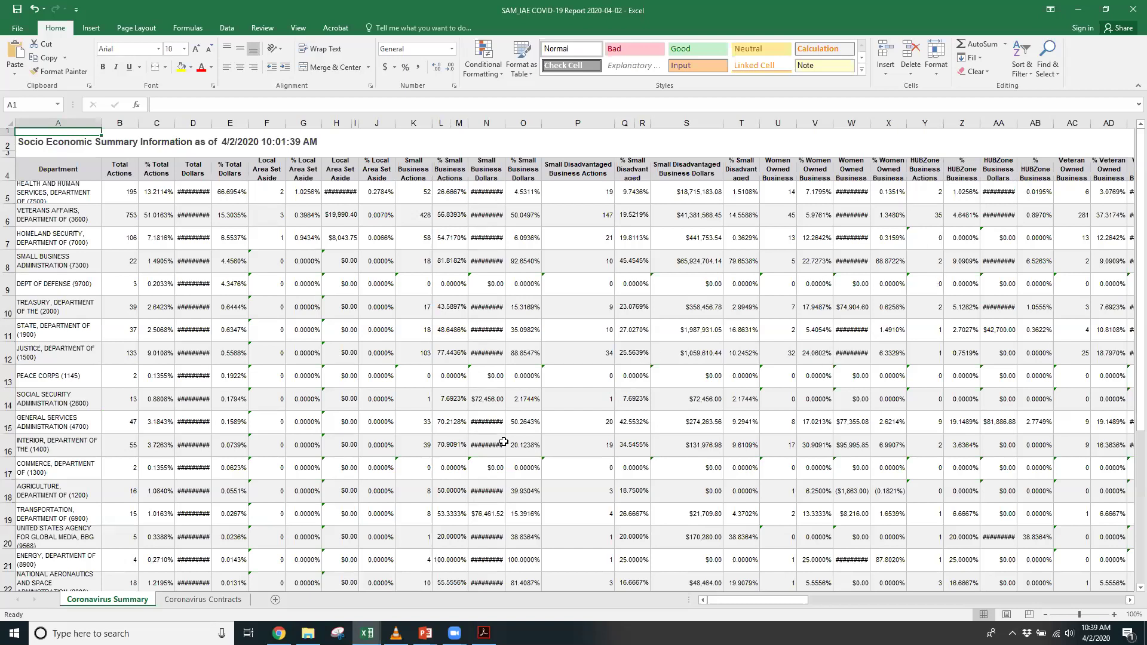
mouse_move(718, 603)
mouse_down()
mouse_move(735, 606)
mouse_move(718, 605)
mouse_up()
Step: From the beta.SAM.gov reports page, download the Fiscal Year 2019 Top 100 Contractors Report and open it in Excel with editing enabled
click(1078, 11)
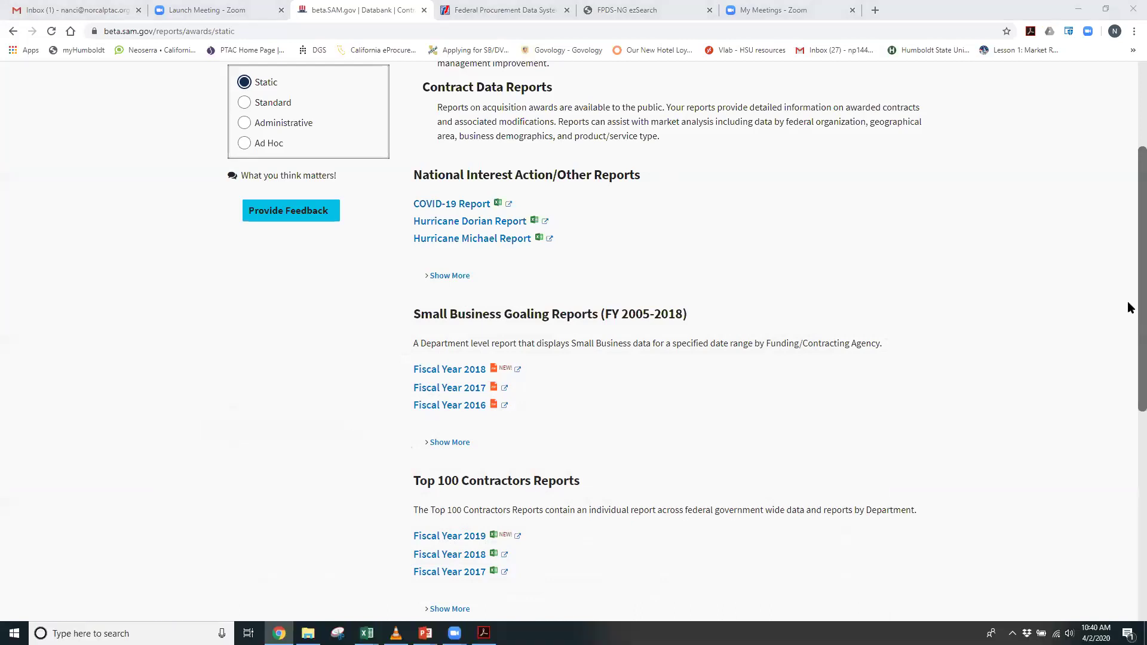
scroll(1129, 308, down, 5)
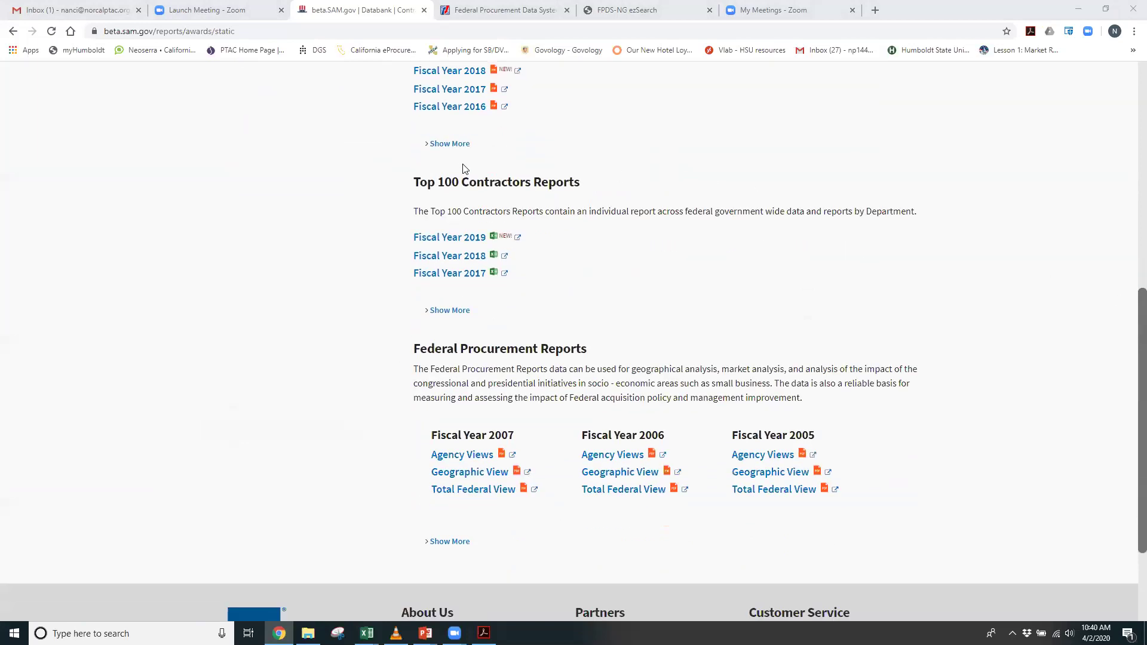
click(464, 238)
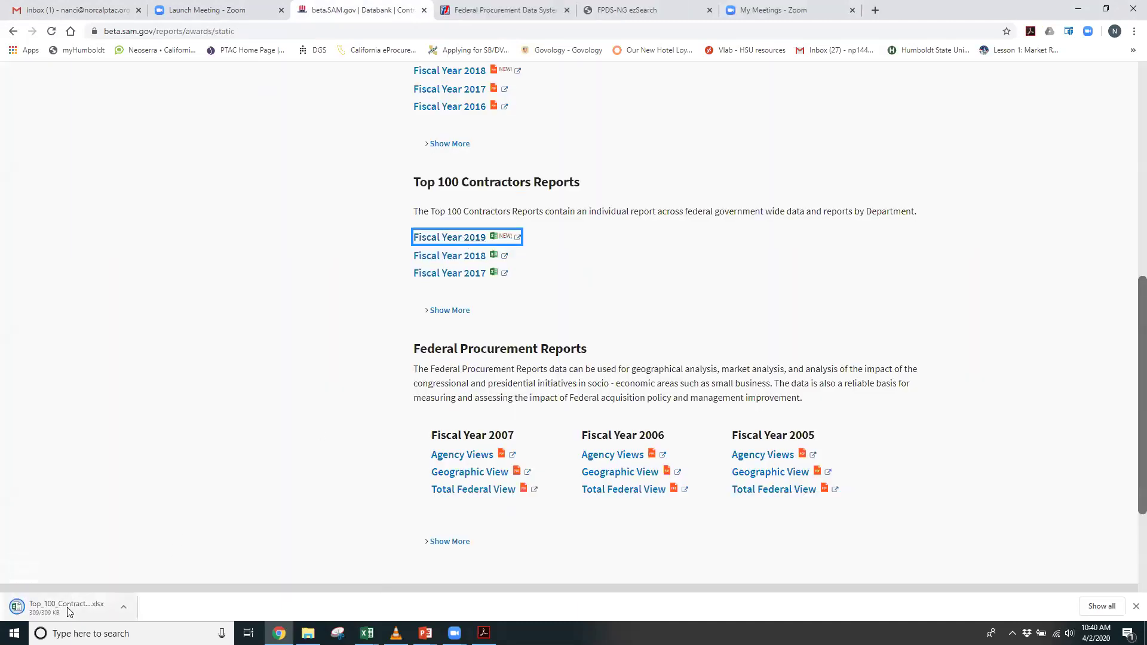
click(69, 609)
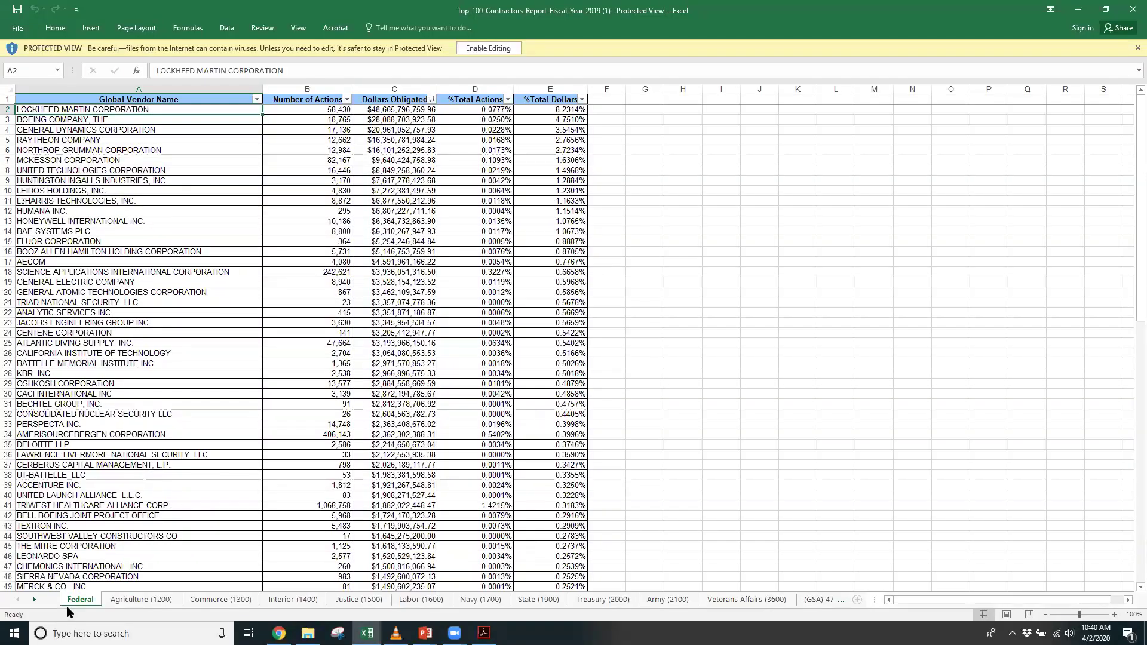
click(482, 48)
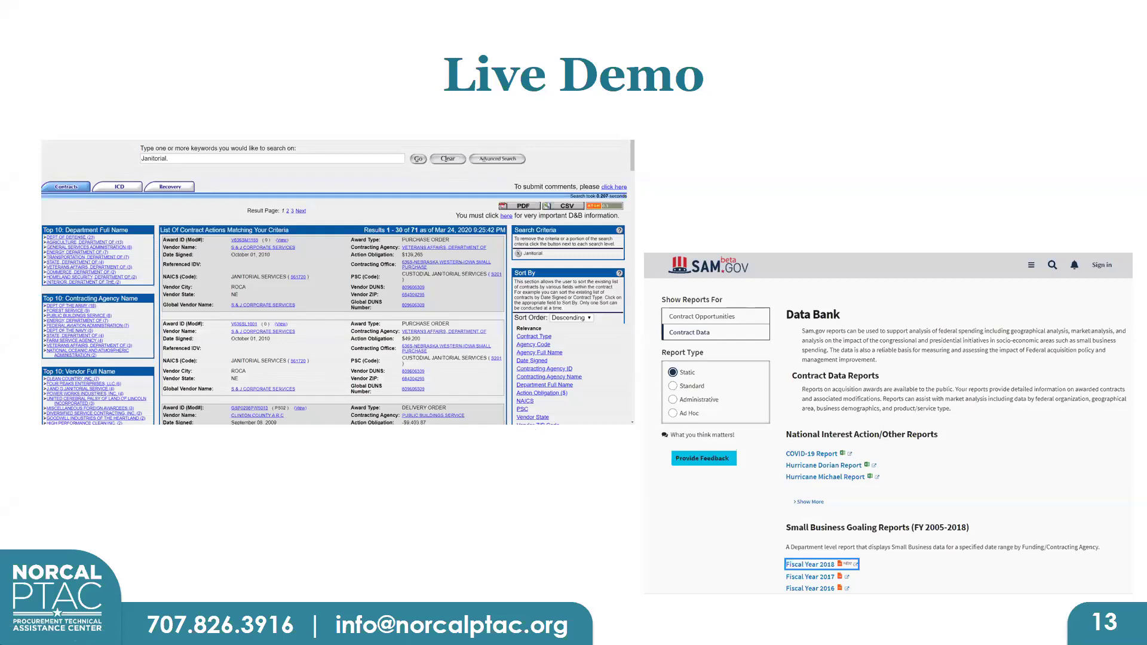
Step: Switch to the Top 100 Contractors workbook and review the vendor ranking on the Federal sheet
key(alt+Tab)
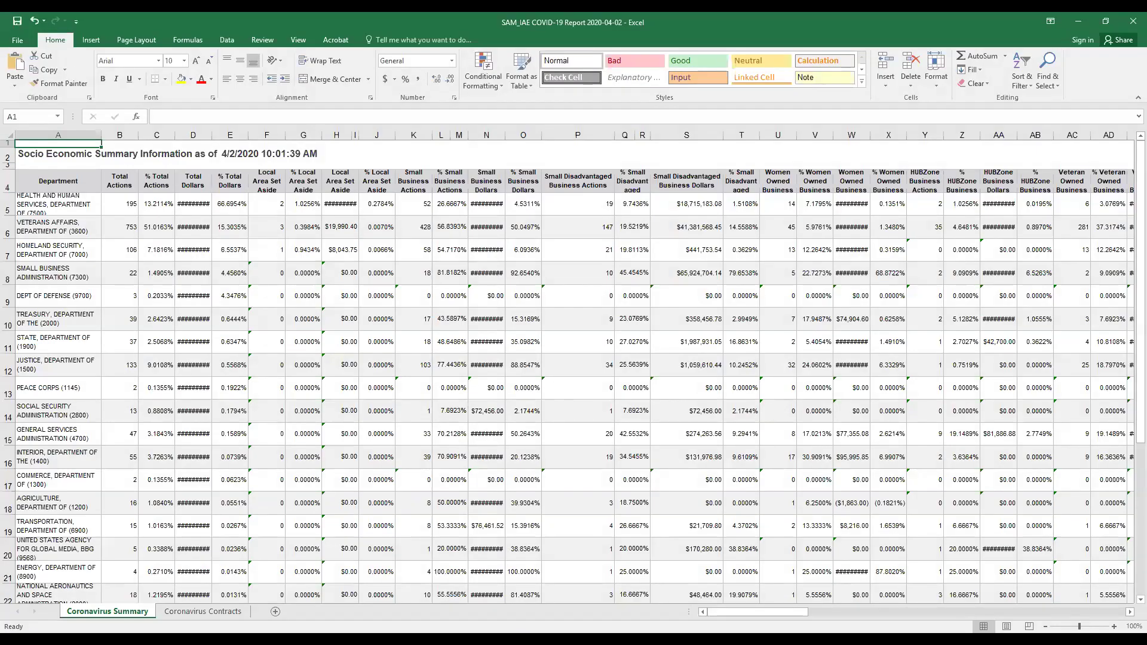
key(alt+Tab)
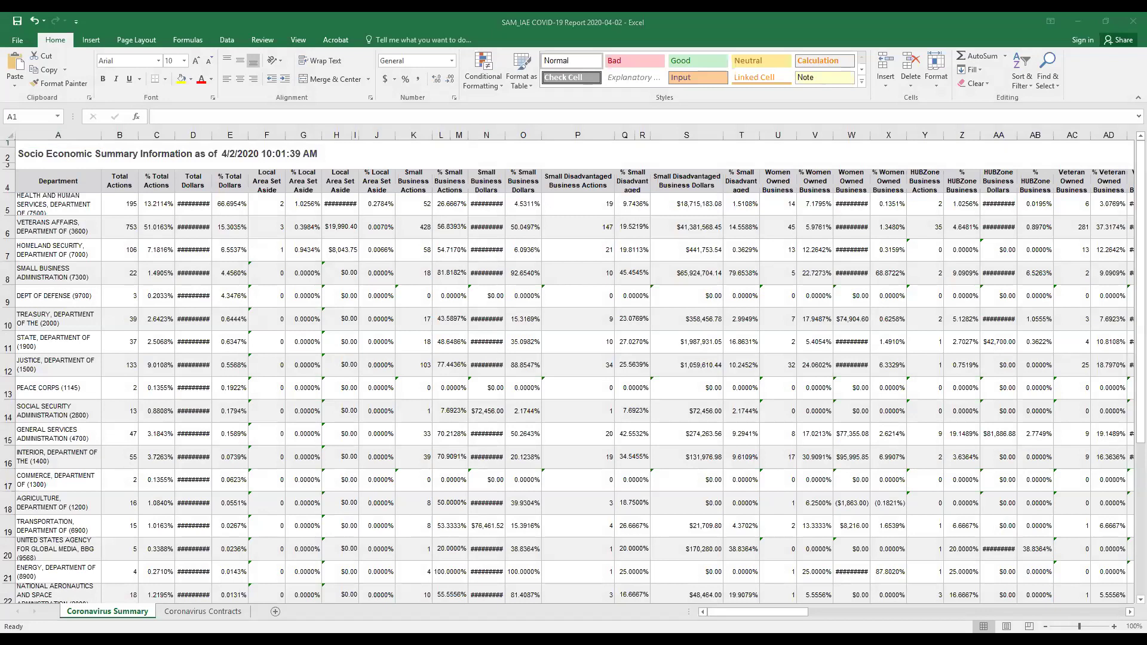
key(alt+Tab)
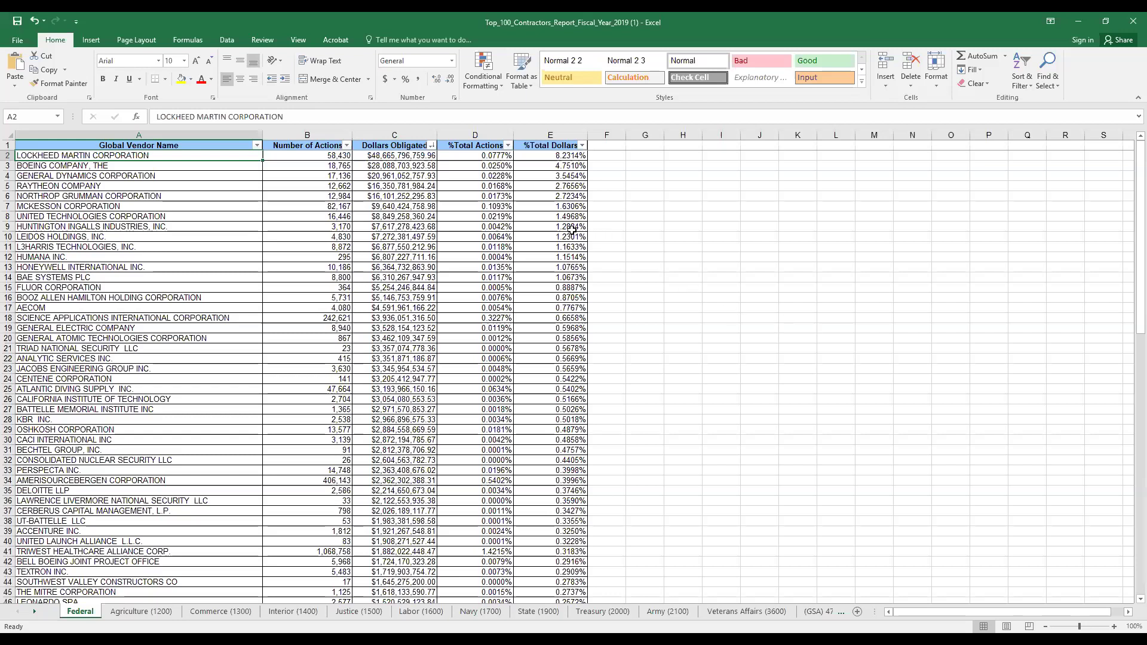
scroll(726, 316, down, 2)
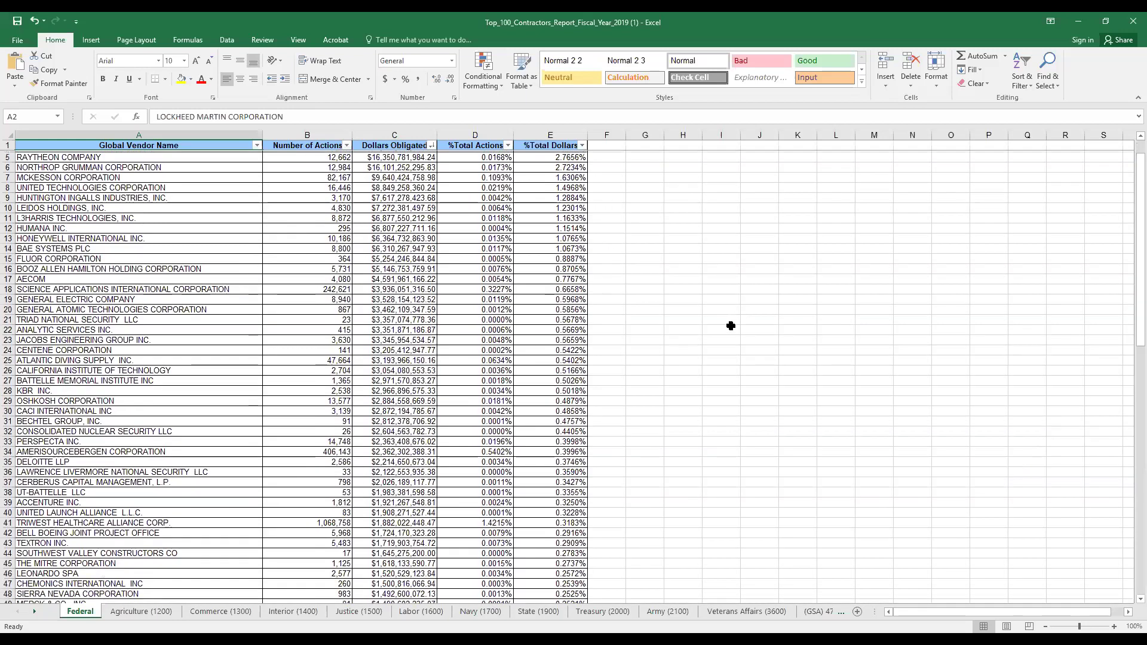
scroll(725, 328, down, 2)
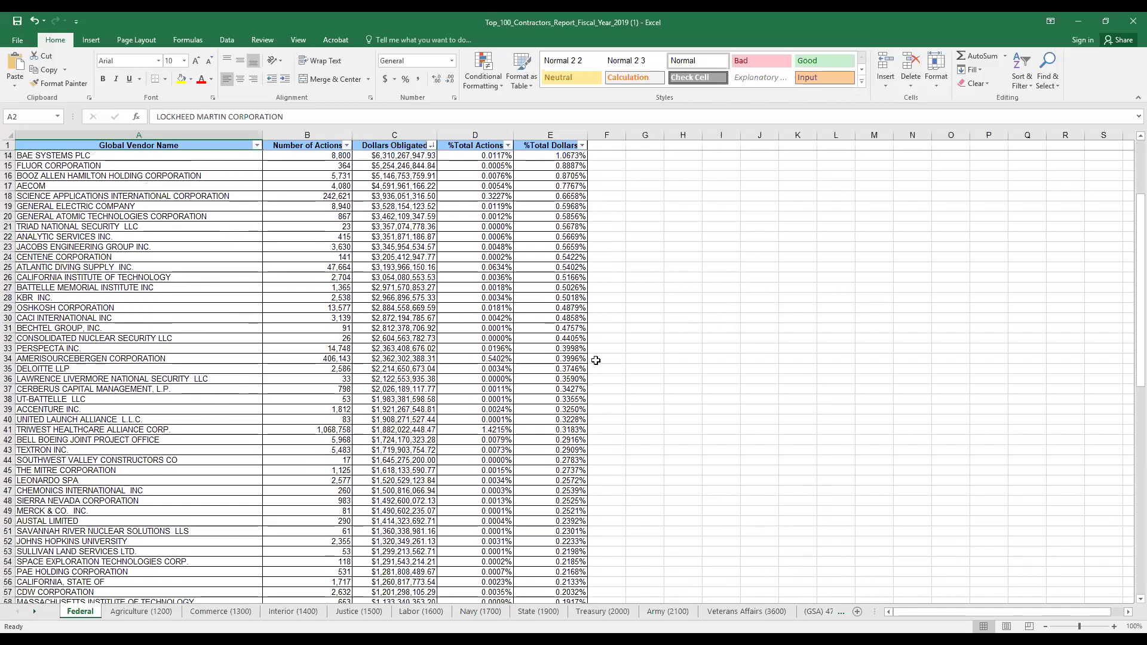
Step: Look through the top vendors on the Agriculture, Commerce, Interior, Justice, Labor and Navy sheets
click(130, 612)
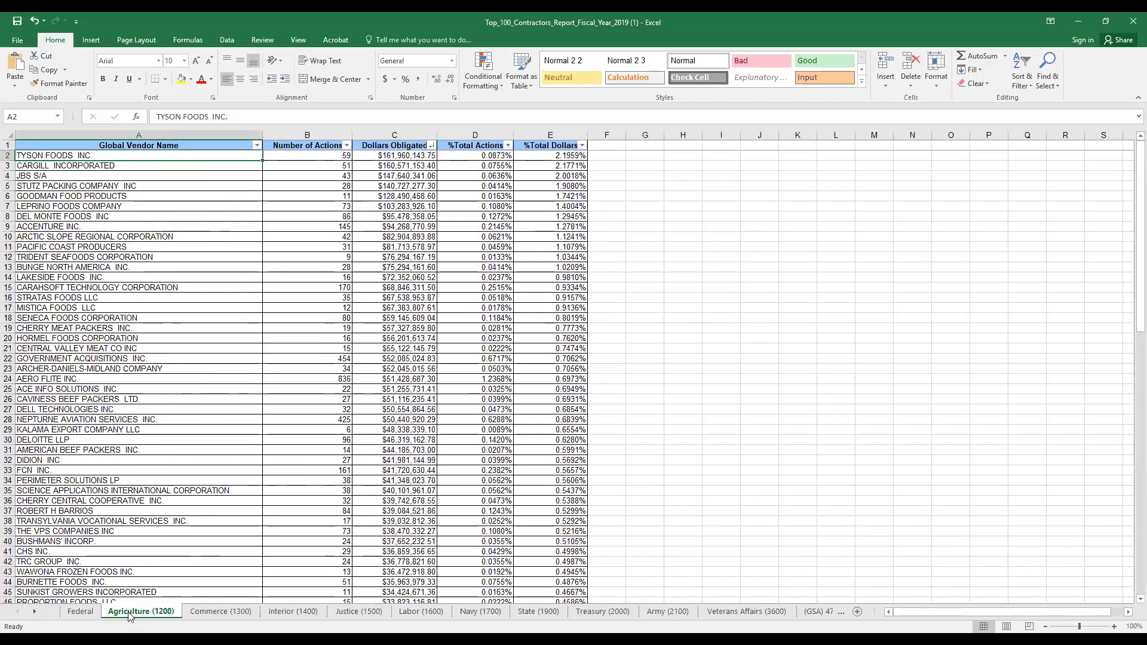
click(211, 614)
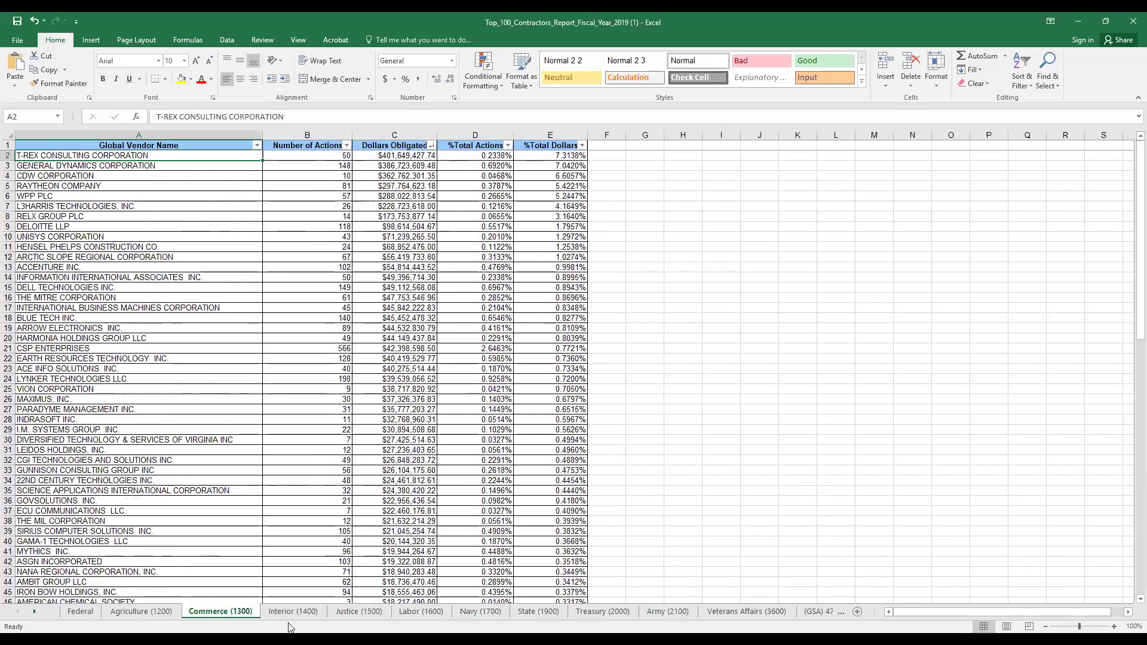
click(293, 616)
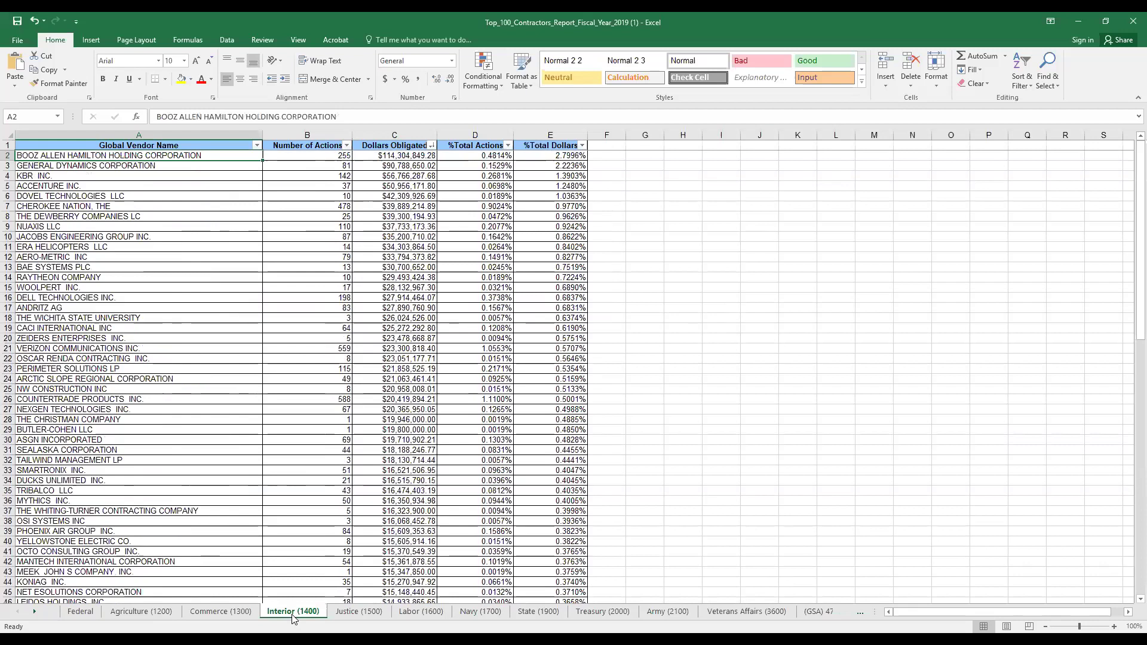
click(352, 619)
click(420, 614)
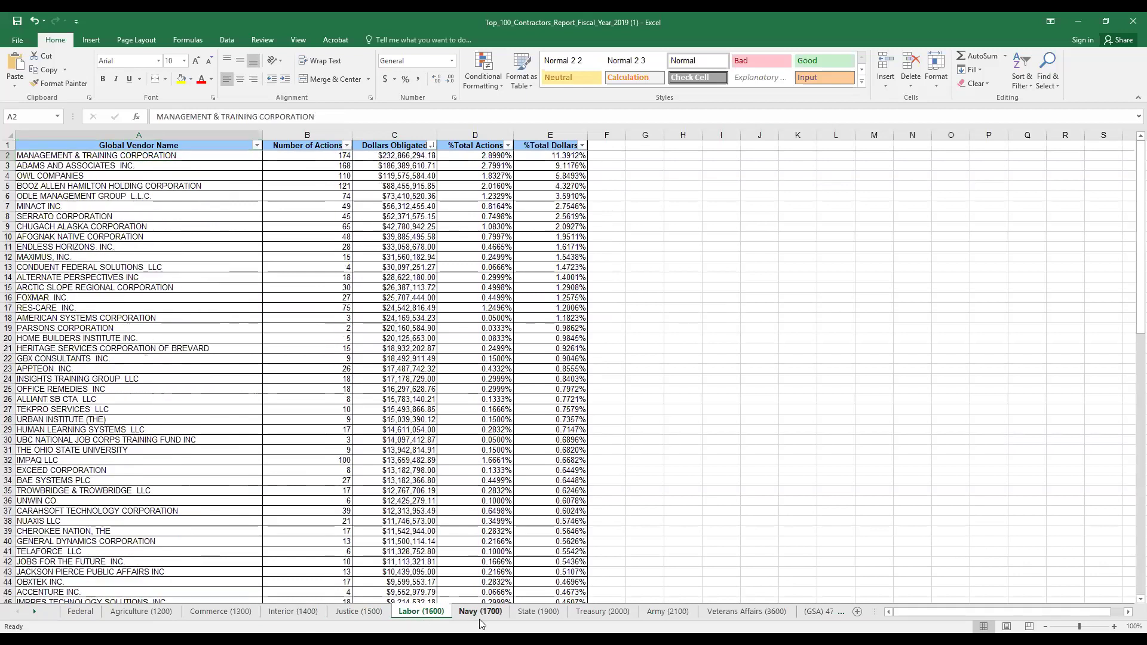
click(480, 614)
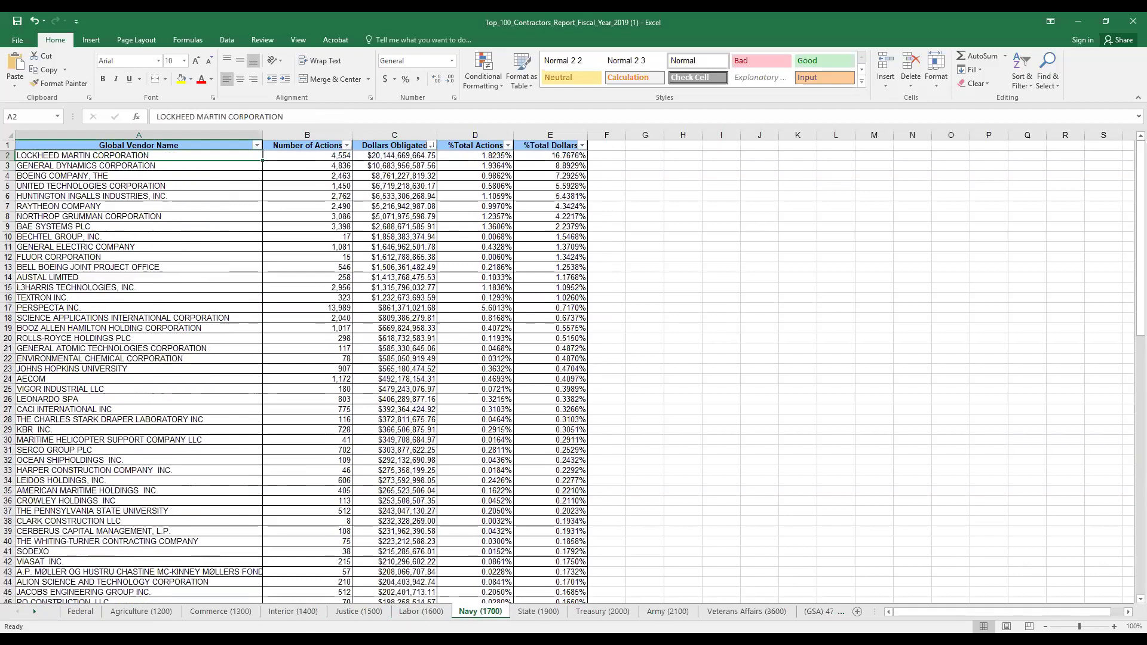
Step: Review the list of top contractors on the Veterans Affairs (3600) sheet
click(732, 615)
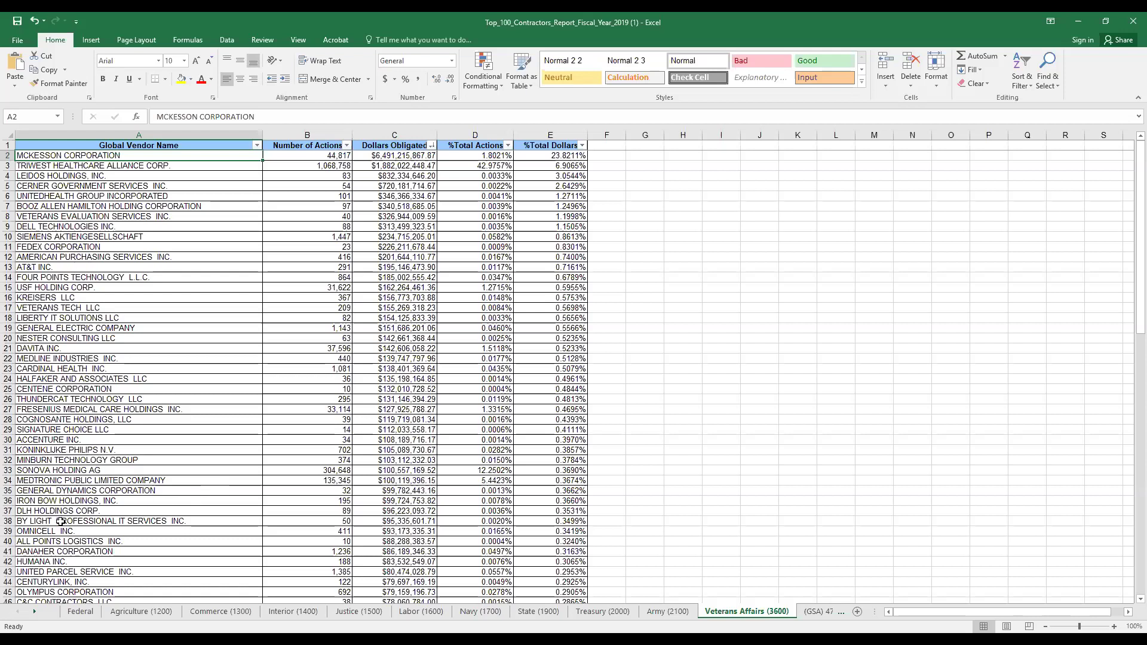
scroll(237, 447, down, 2)
scroll(235, 448, down, 1)
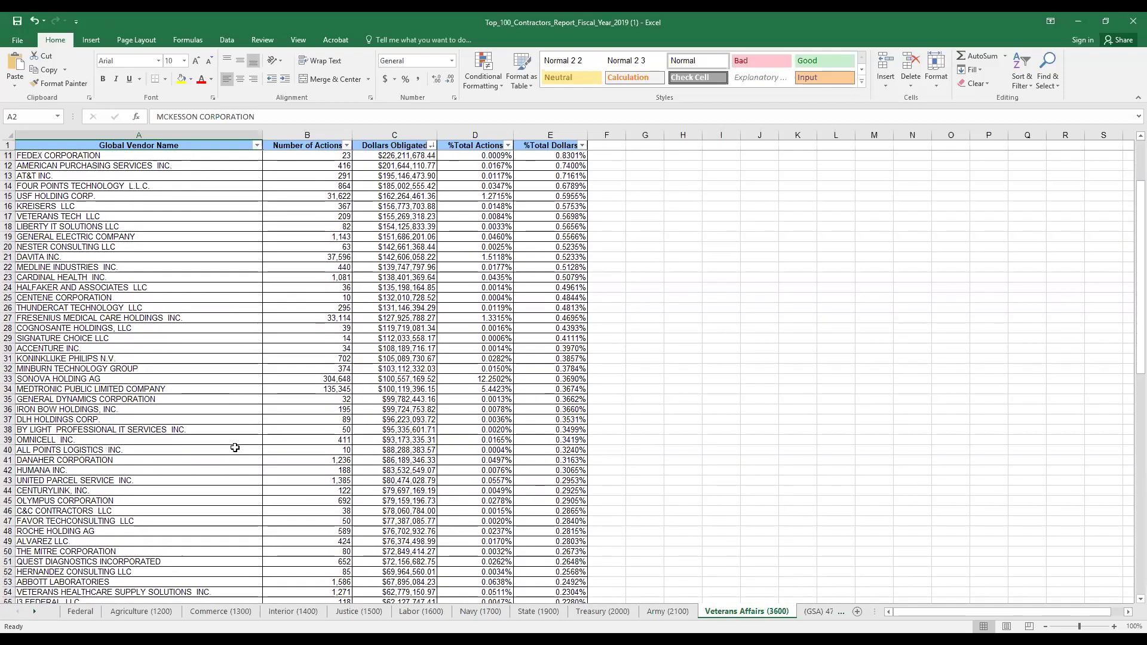
scroll(229, 457, down, 1)
scroll(228, 460, down, 3)
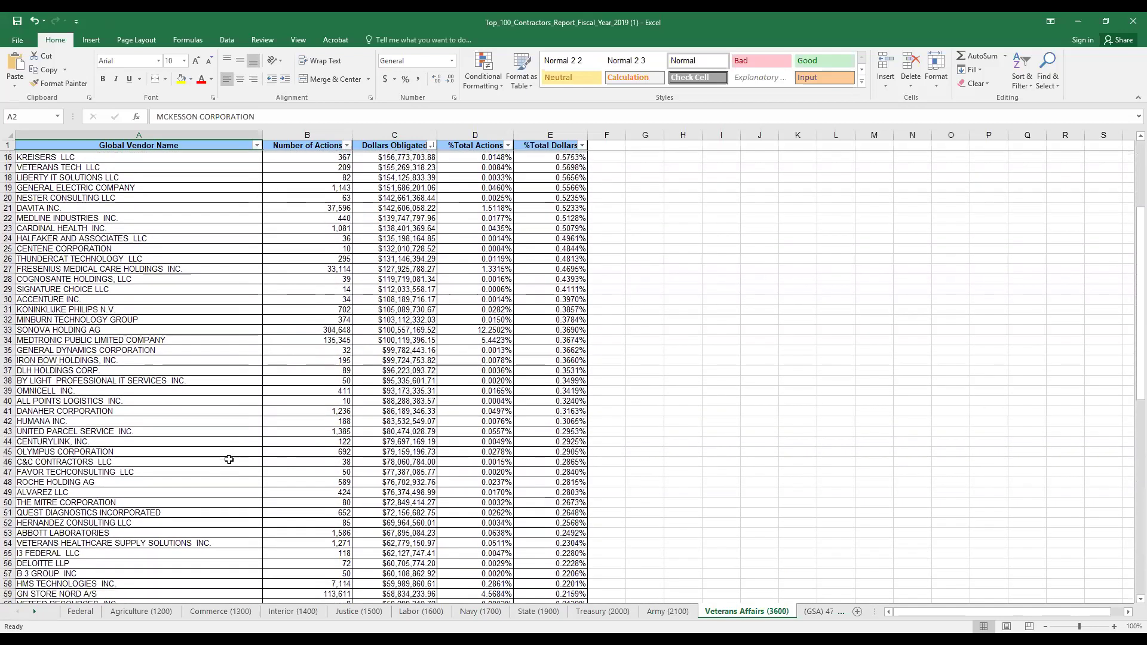
scroll(229, 460, up, 5)
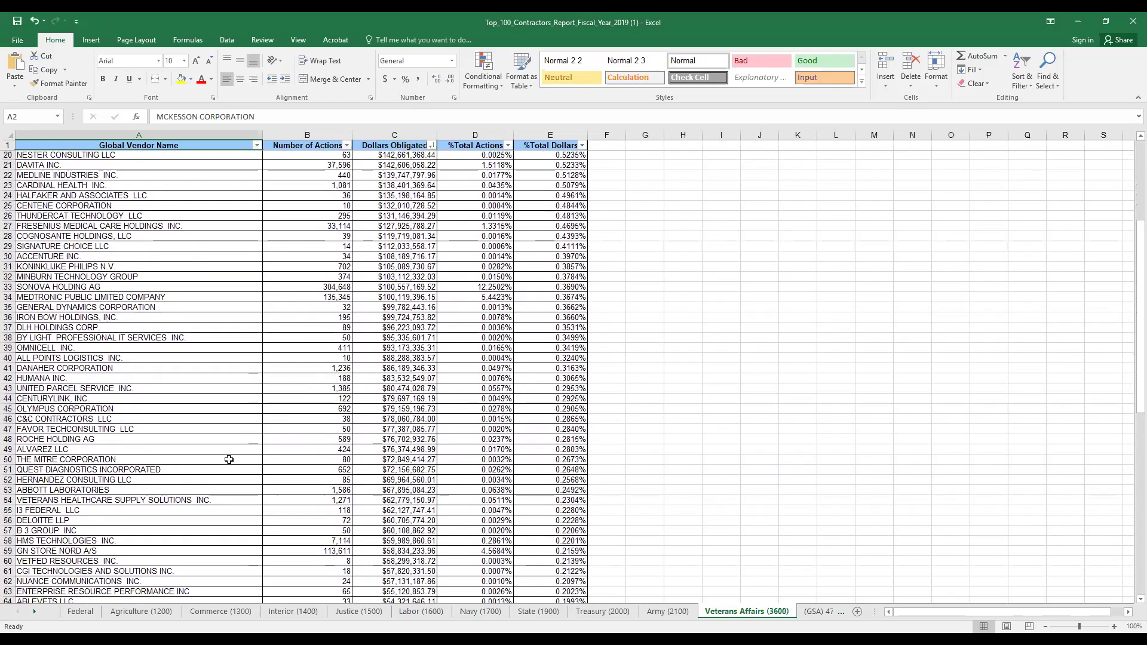
scroll(228, 459, up, 2)
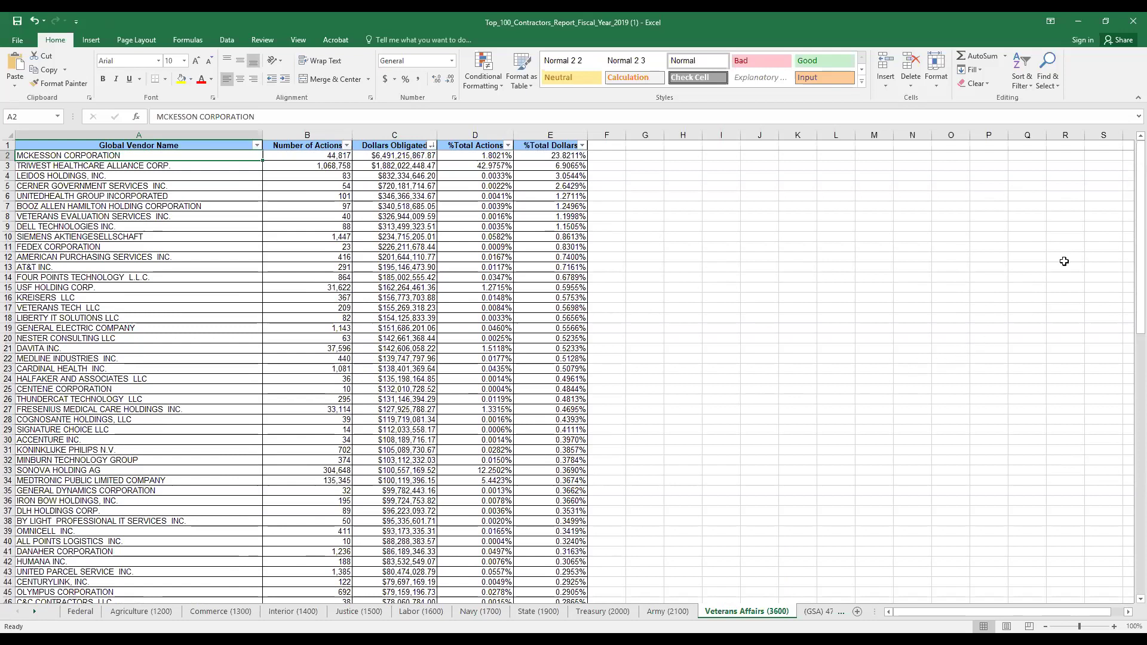
Step: Return to the beta.SAM.gov Data Bank page in the browser, choose the Standard report type and open its sign-in page
click(1080, 20)
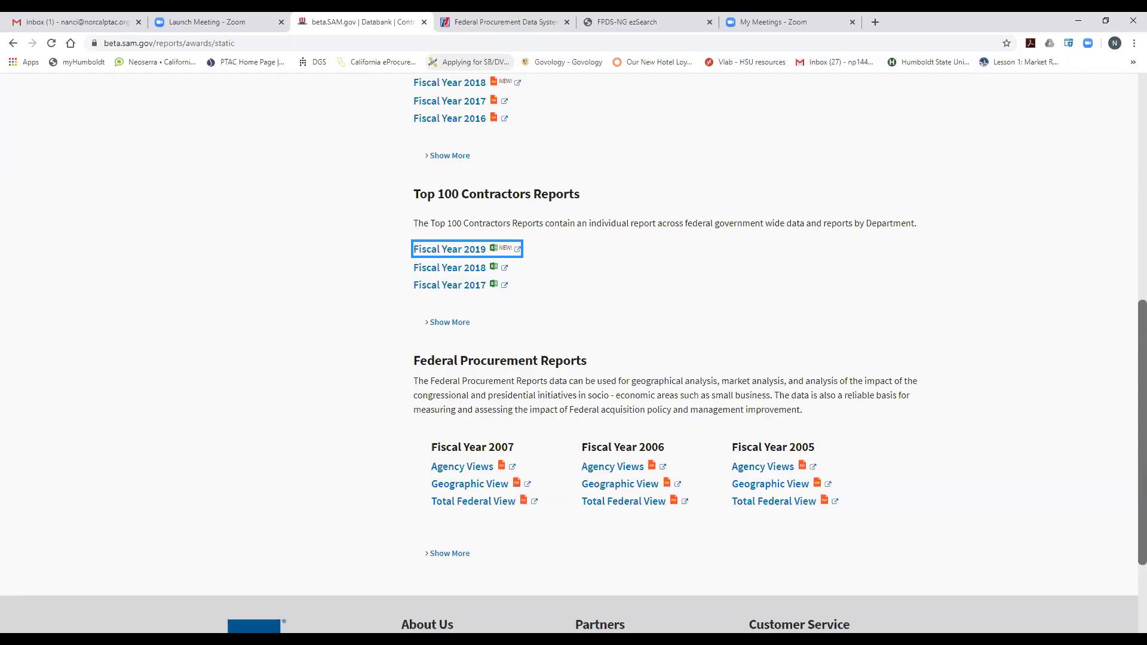
scroll(271, 339, up, 4)
scroll(271, 339, up, 4)
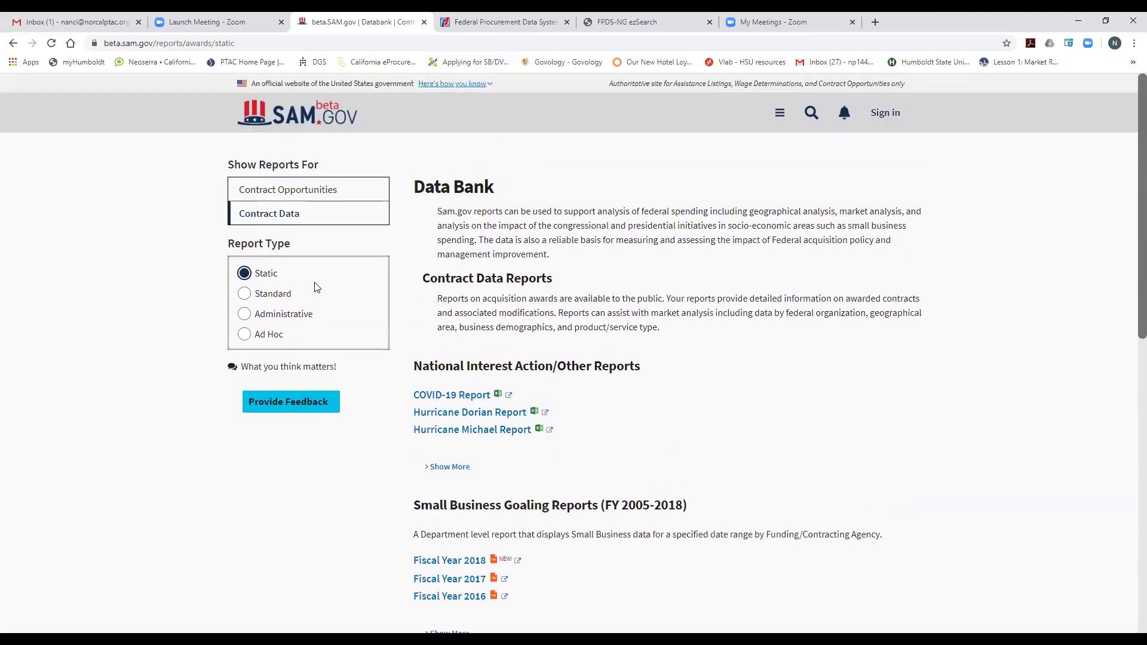
click(244, 294)
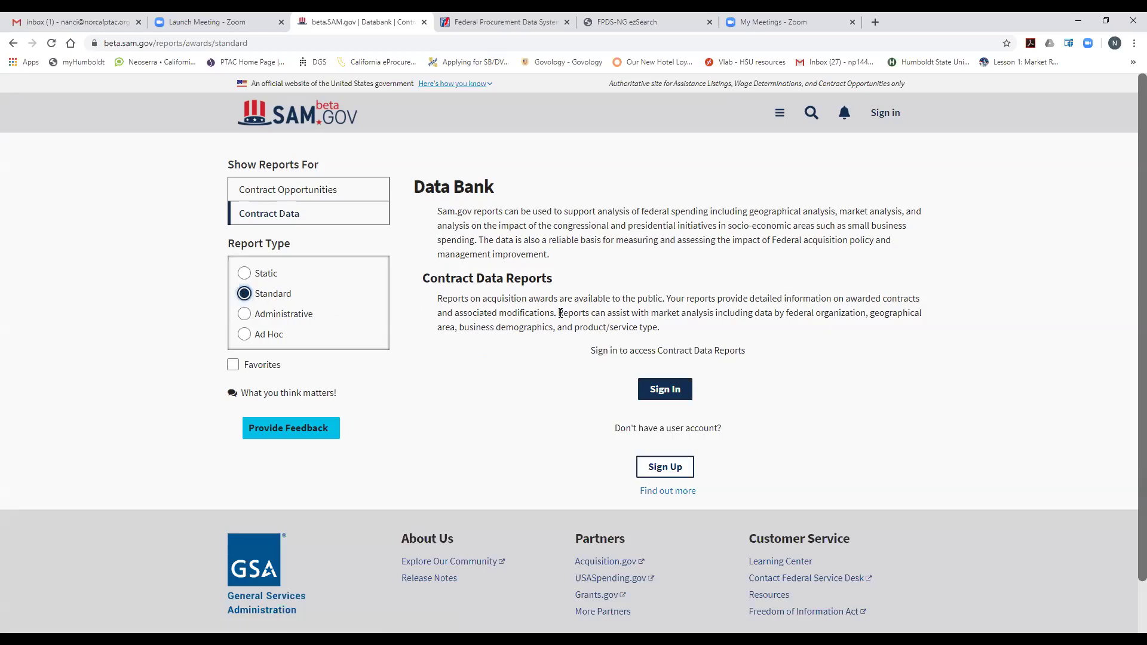
click(670, 393)
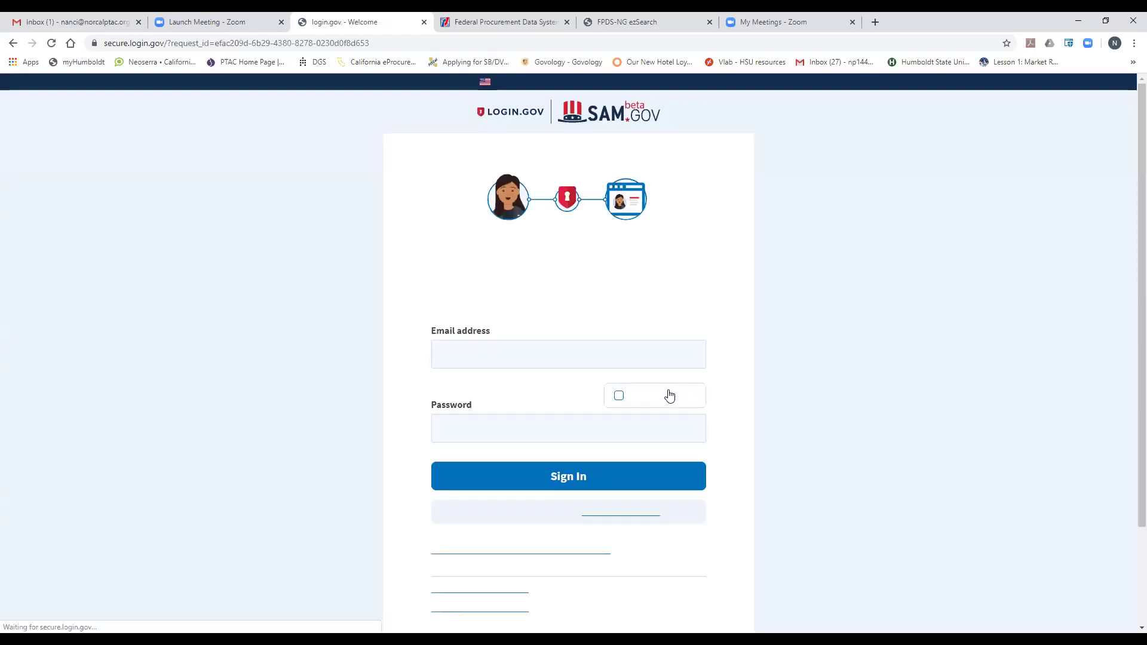
Step: Sign in to beta.SAM.gov through login.gov with the account e-mail address and password
click(570, 365)
click(523, 386)
click(497, 424)
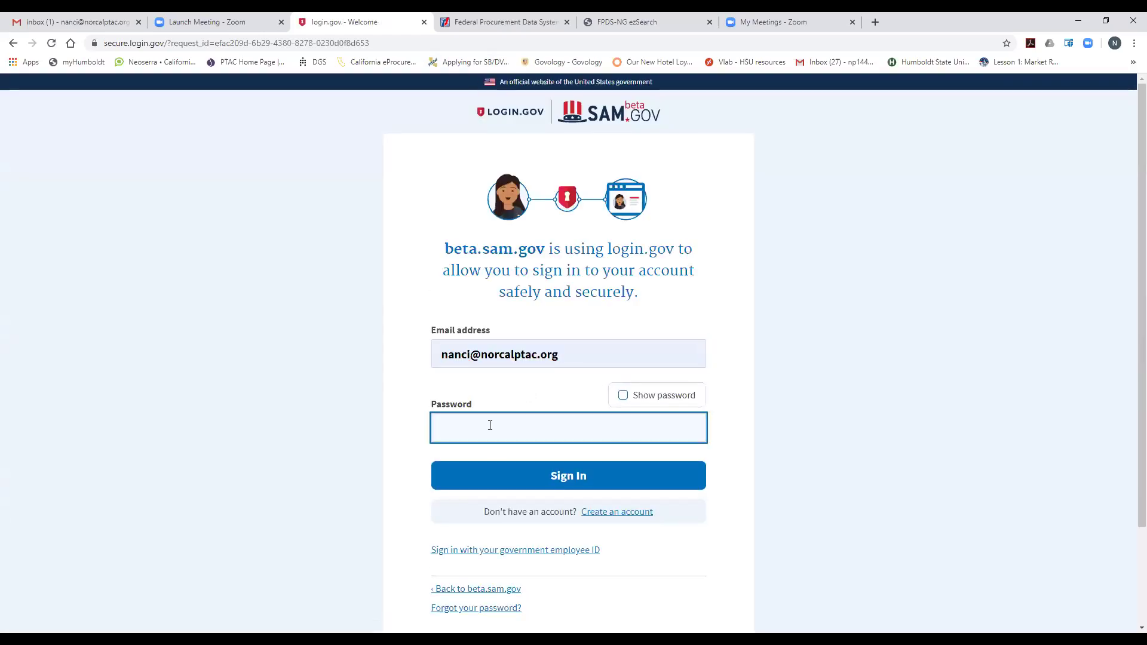
text(•••)
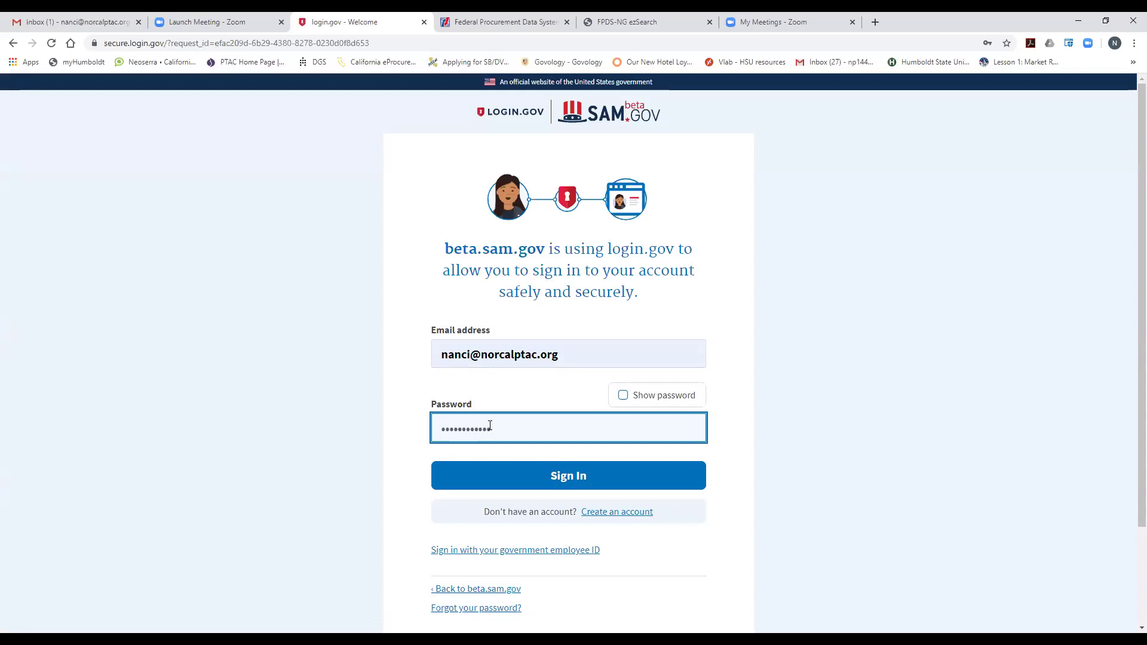
key(Return)
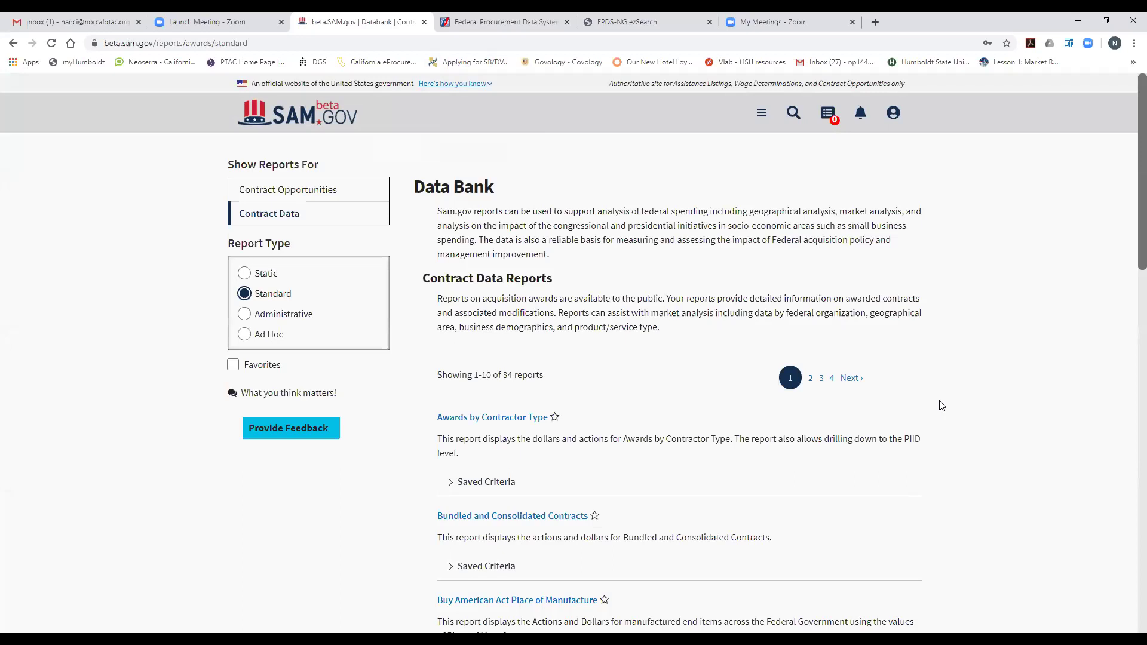
Step: Look through the descriptions of the standard contract data reports on the first results page, from Awards by Contractor Type to Contractor Search
scroll(942, 405, down, 2)
scroll(941, 406, down, 1)
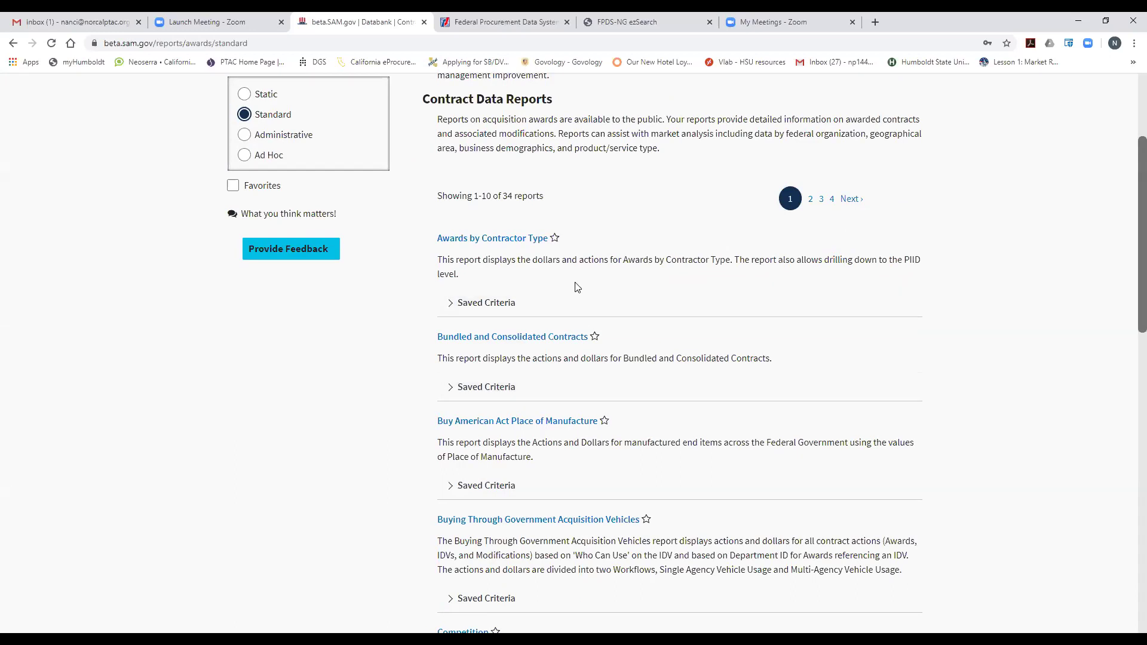
scroll(583, 290, down, 3)
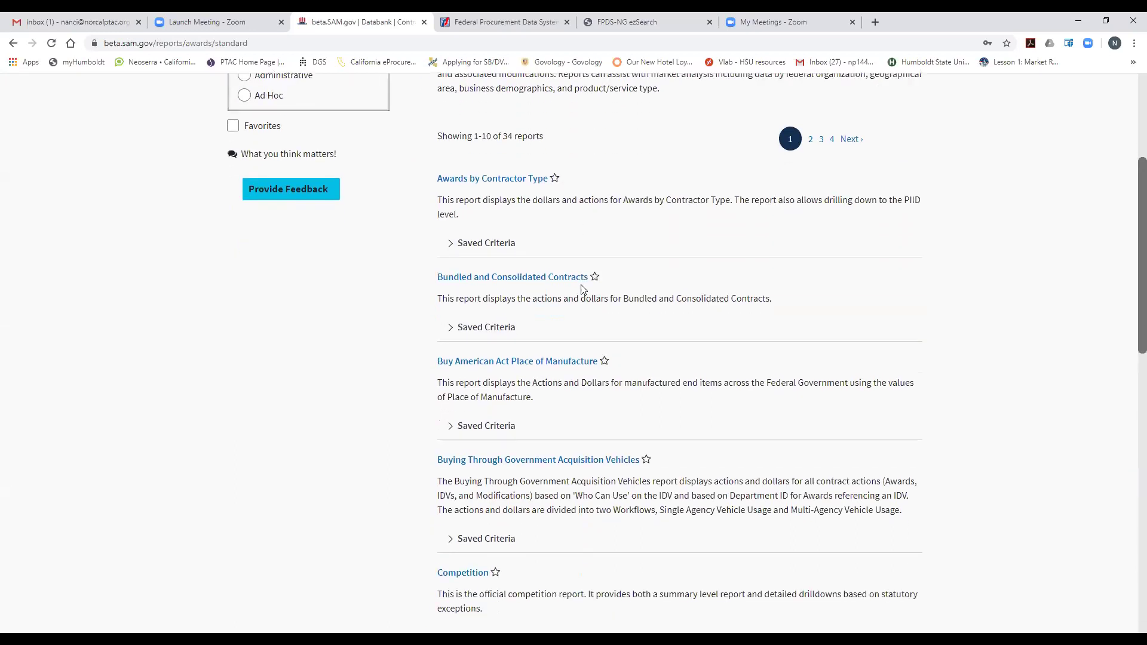
scroll(583, 290, down, 2)
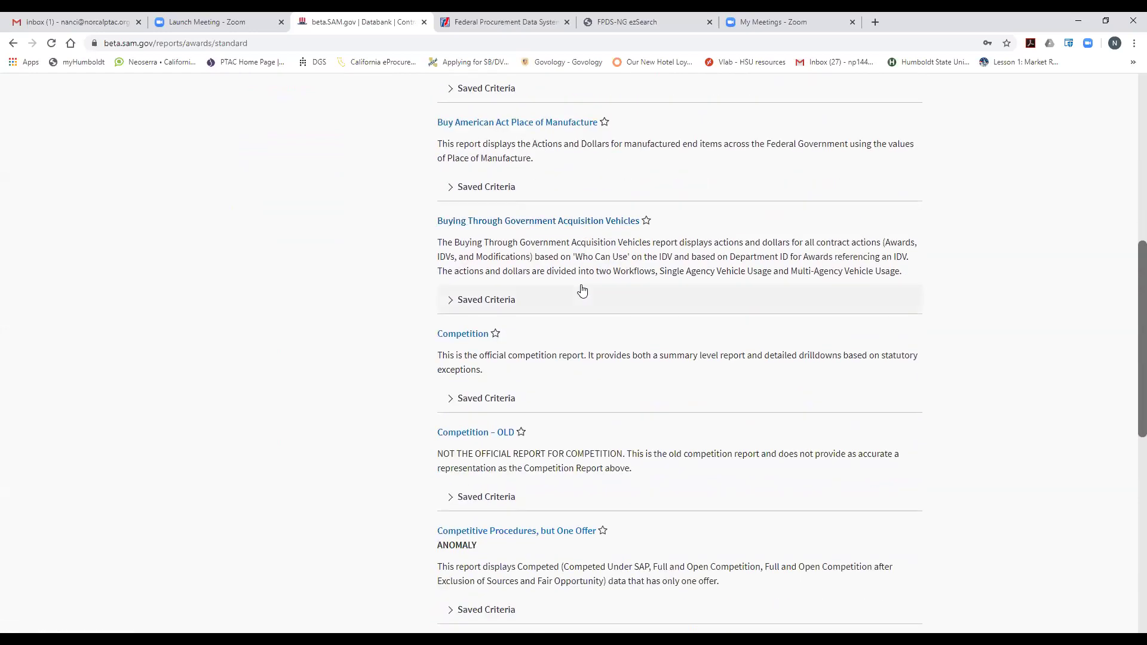
scroll(583, 290, down, 2)
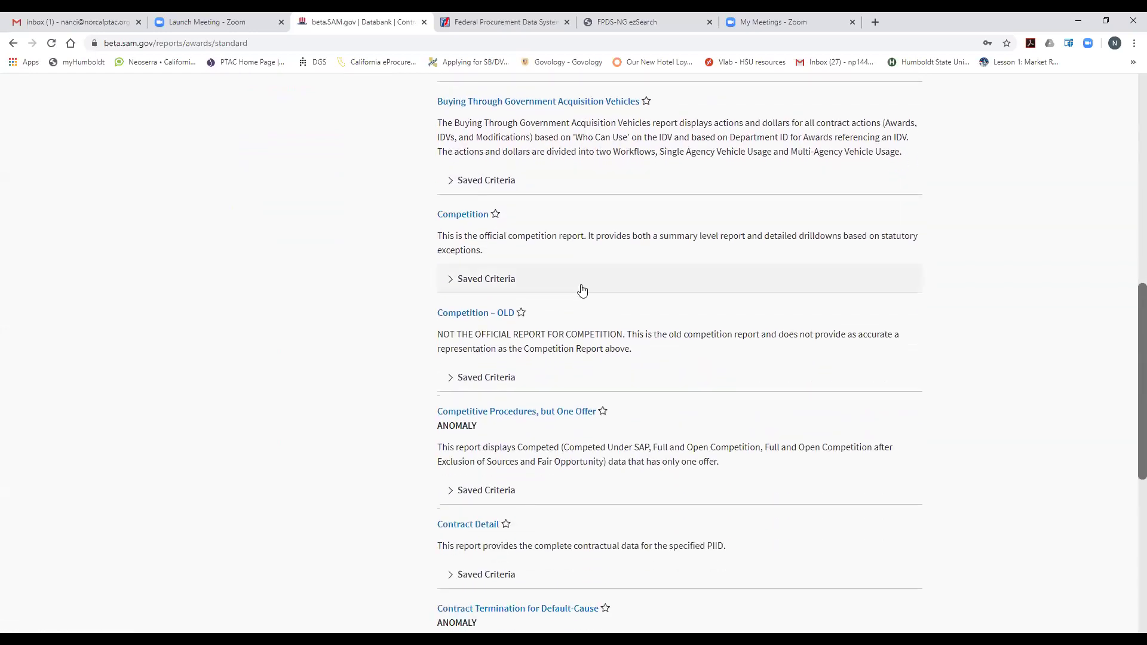
scroll(582, 290, down, 1)
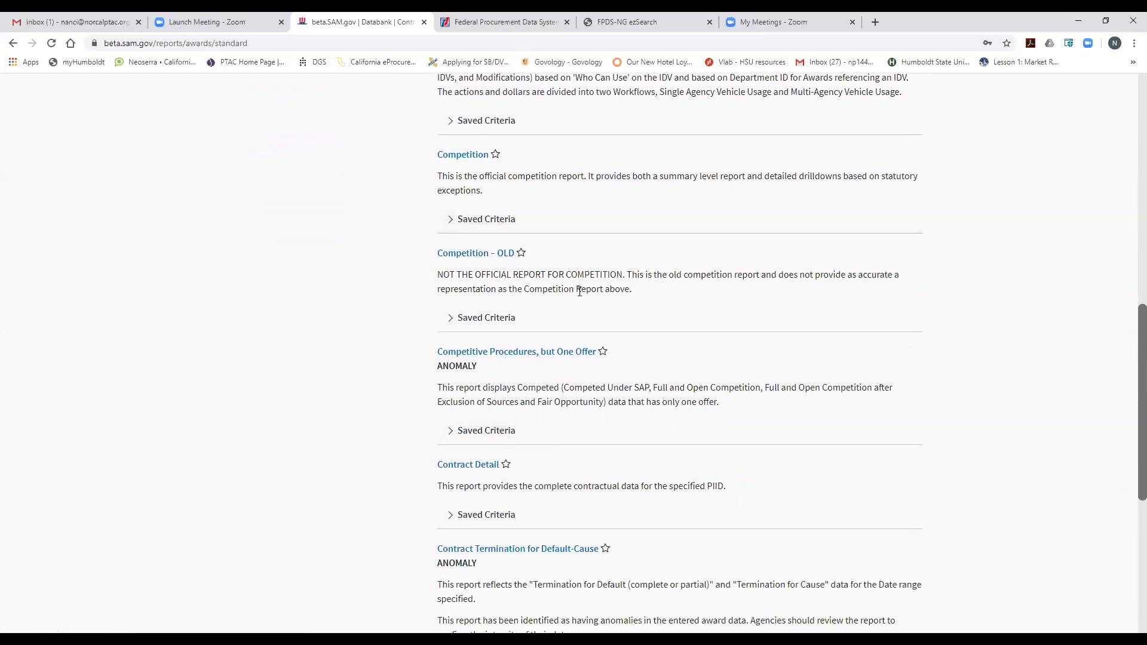
scroll(580, 292, down, 5)
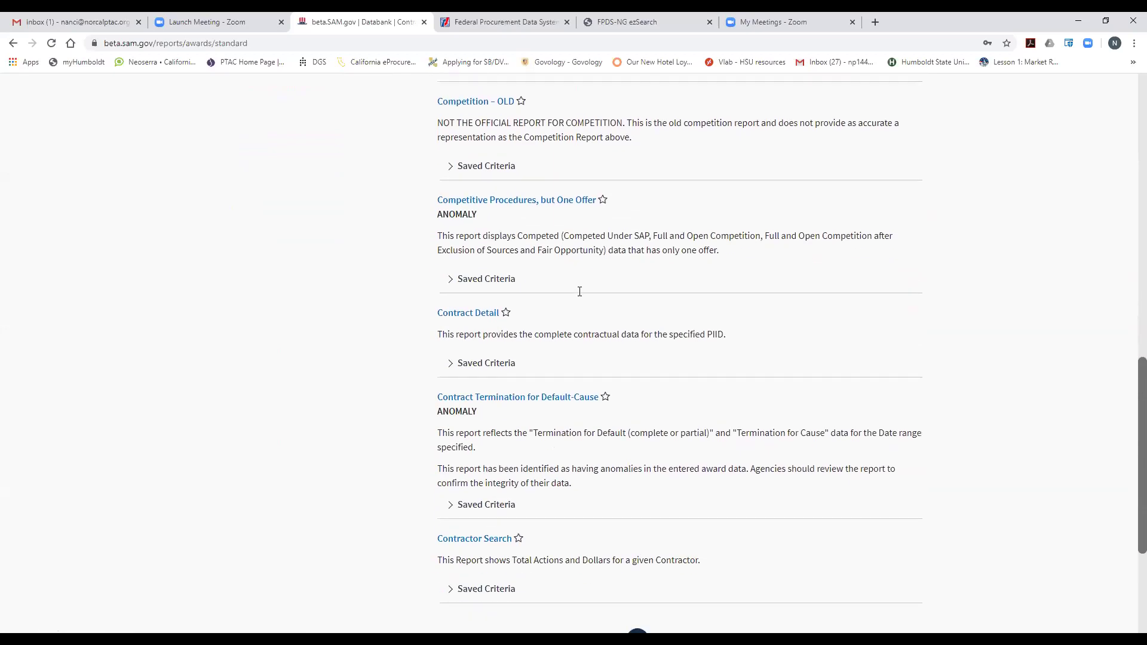
scroll(579, 294, down, 2)
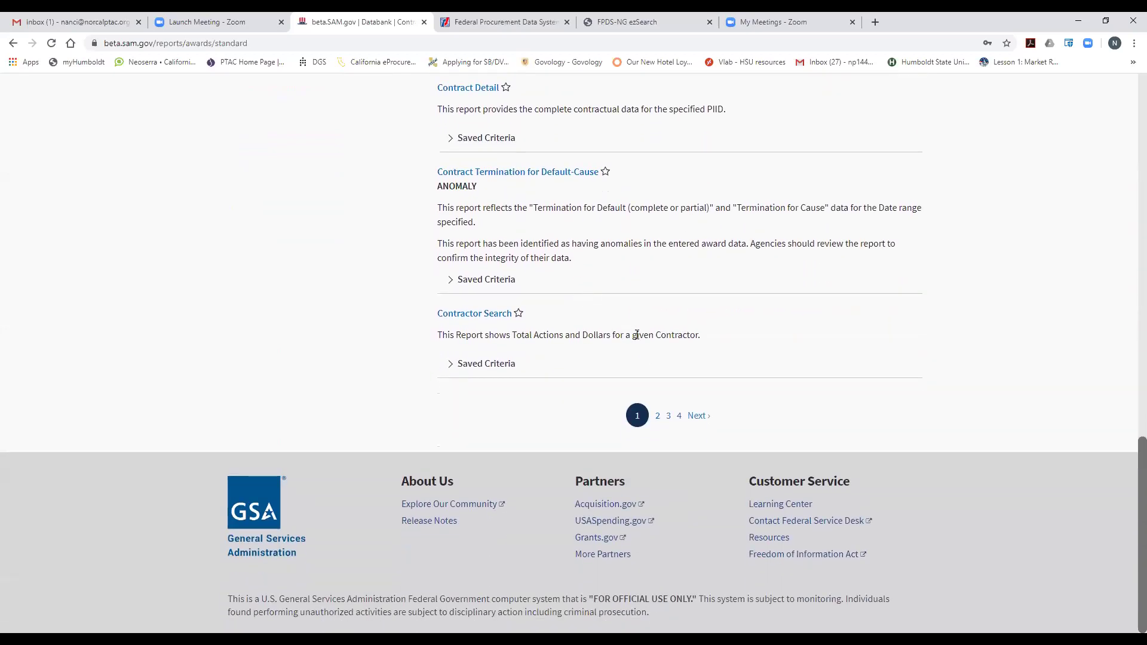
Step: Go to page 3 of the standard reports and open the Small Business Goaling report
click(669, 416)
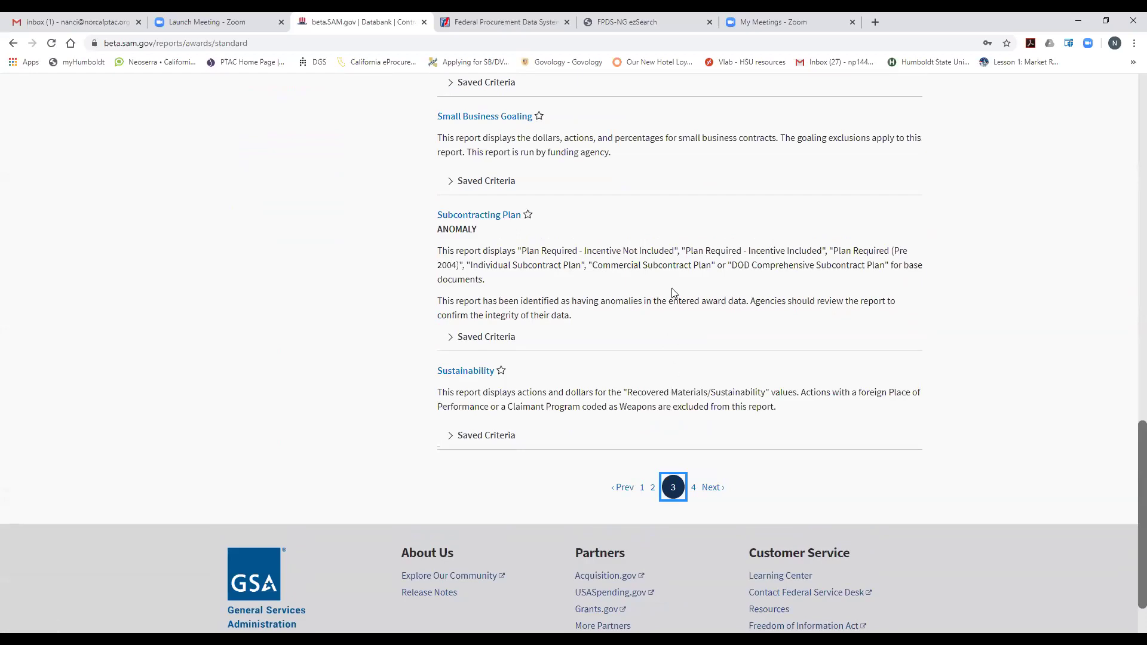
scroll(673, 289, down, 1)
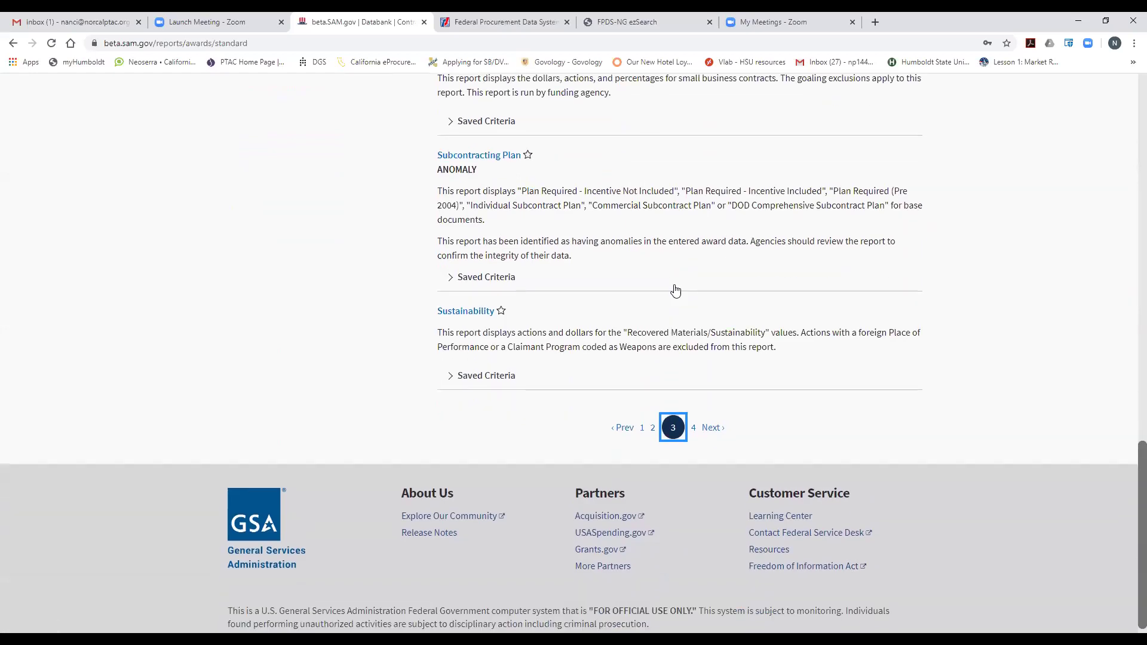
scroll(674, 290, up, 2)
scroll(675, 291, up, 2)
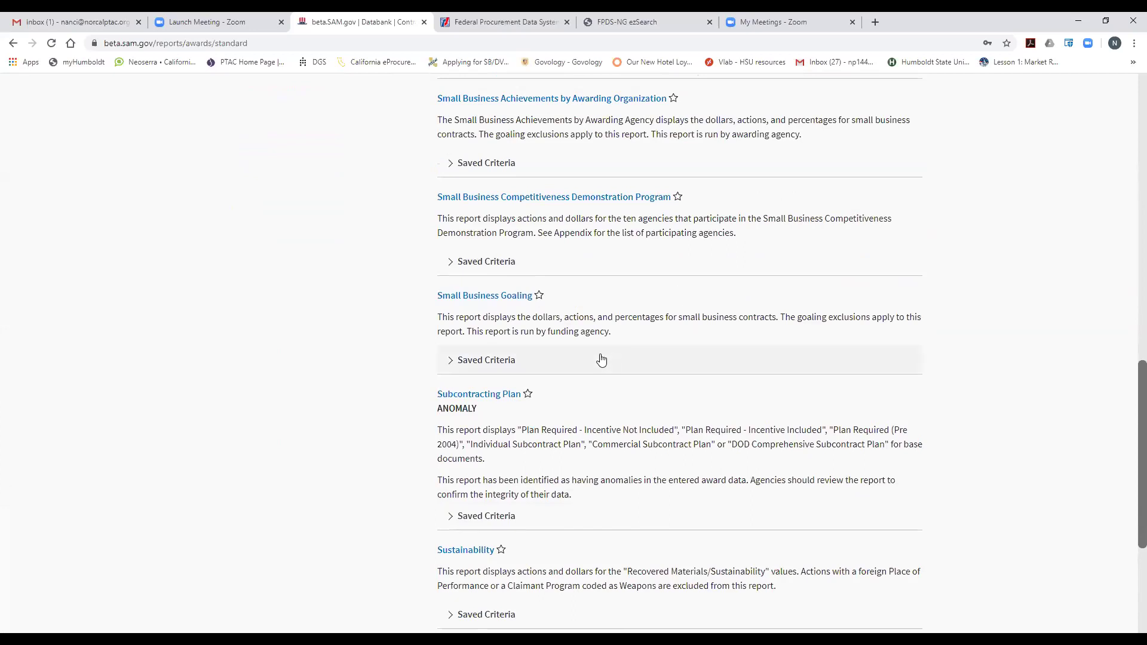
click(485, 297)
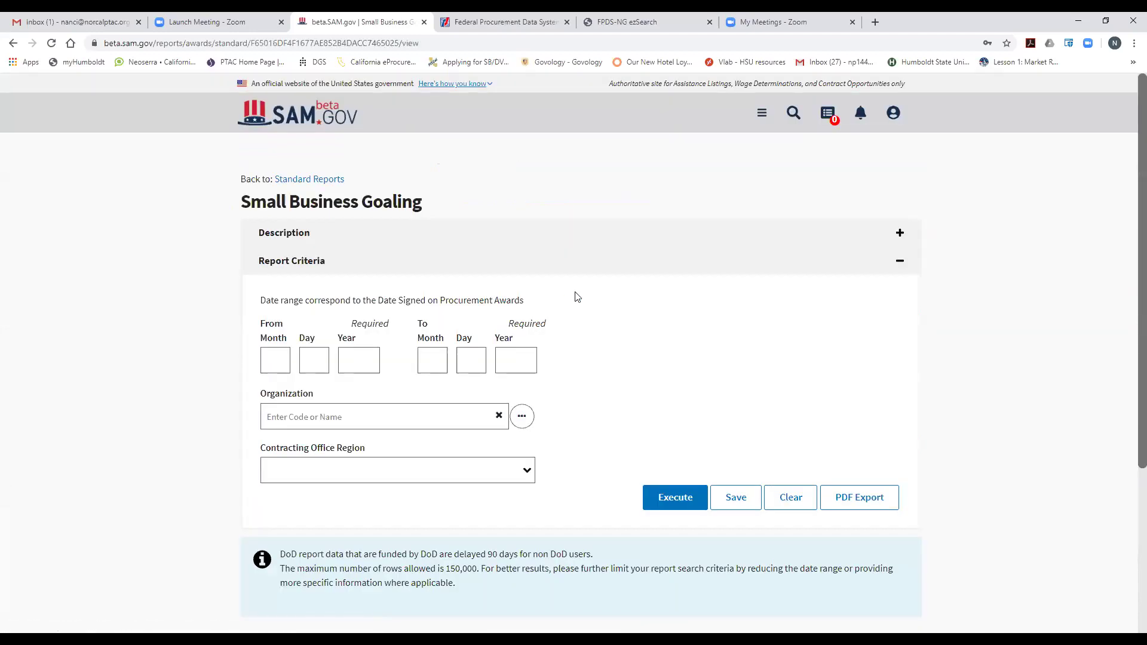
Step: Set the Small Business Goaling report's date range from 10/1/2019 to 3/31/2020
click(268, 363)
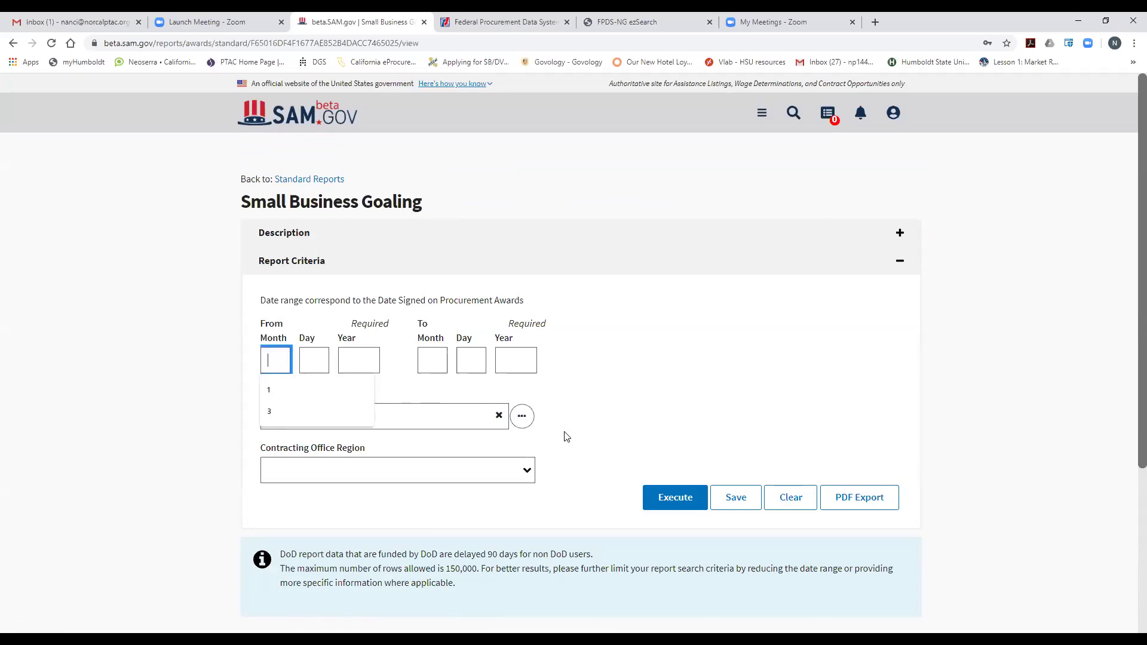
text(10)
key(Tab)
text(1)
key(Tab)
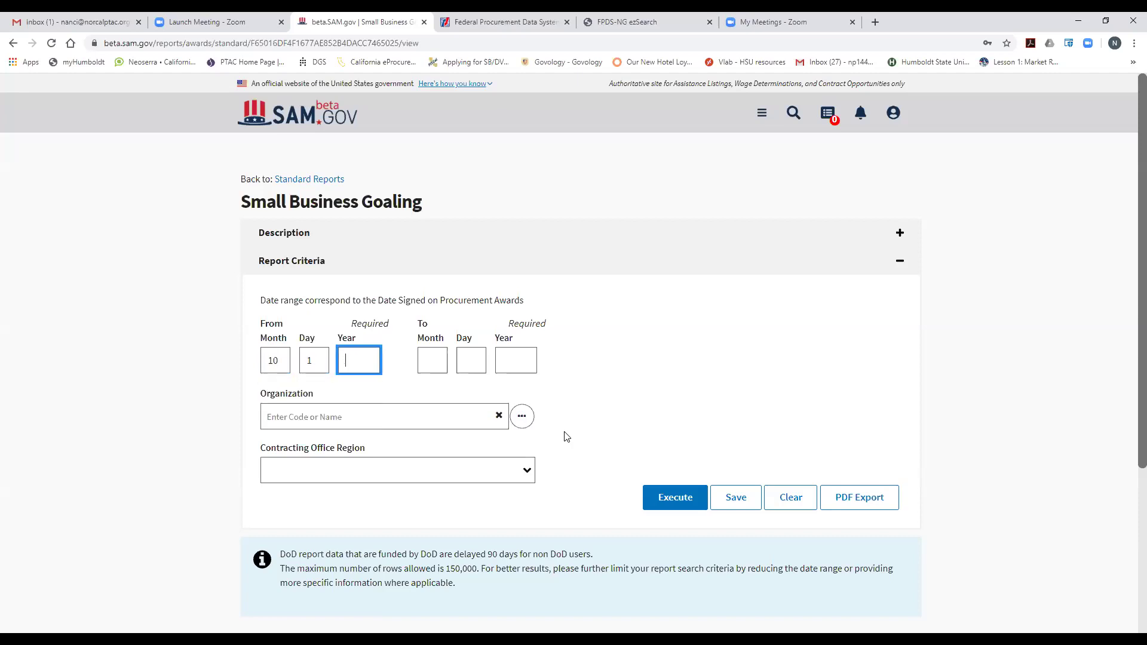
text(2019)
key(Tab)
text(03)
key(Tab)
text(31)
key(Tab)
text(2020)
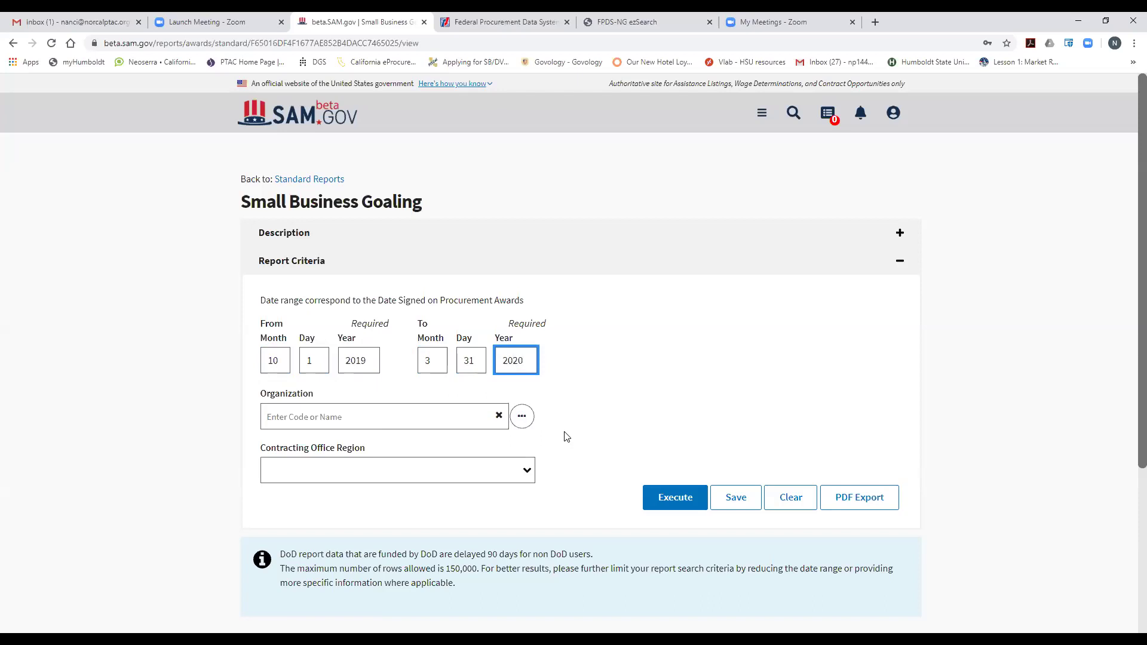
Step: Search the organizations for "veteran" and add 3600 - Veterans Affairs, Department of to the report criteria
click(615, 430)
click(434, 419)
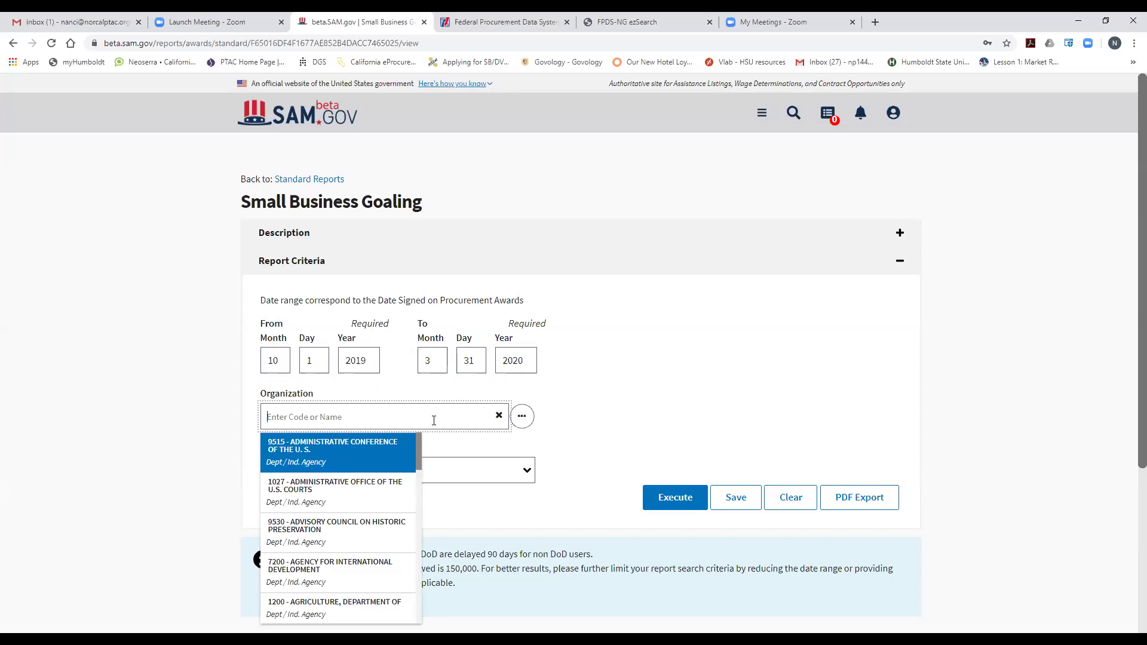
text(veter)
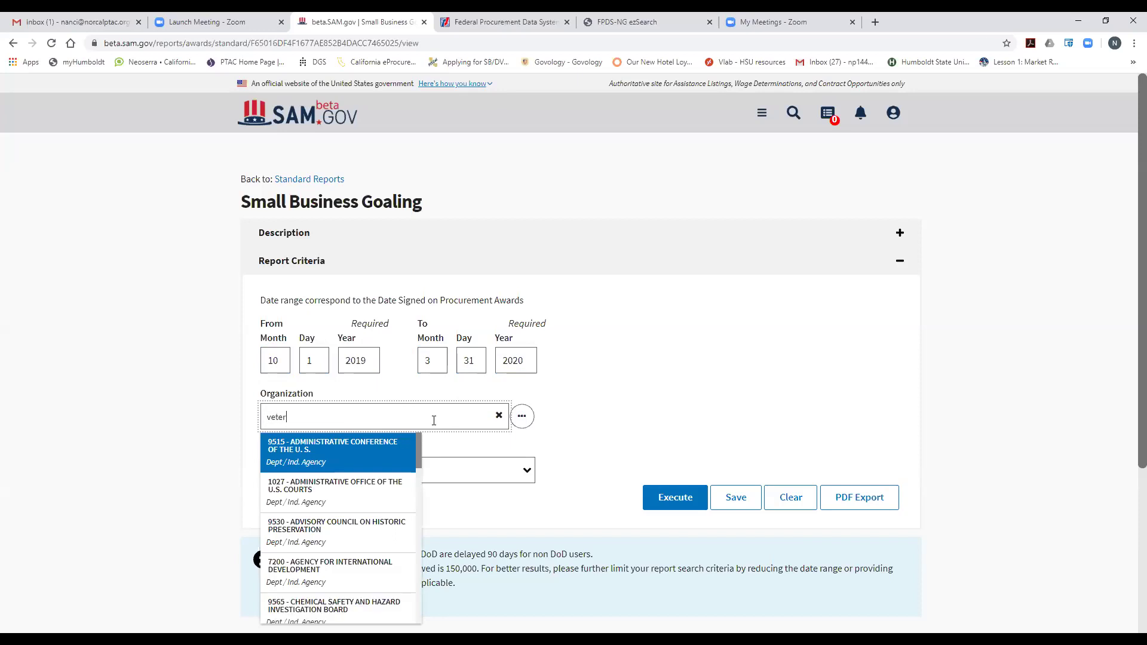
text(an)
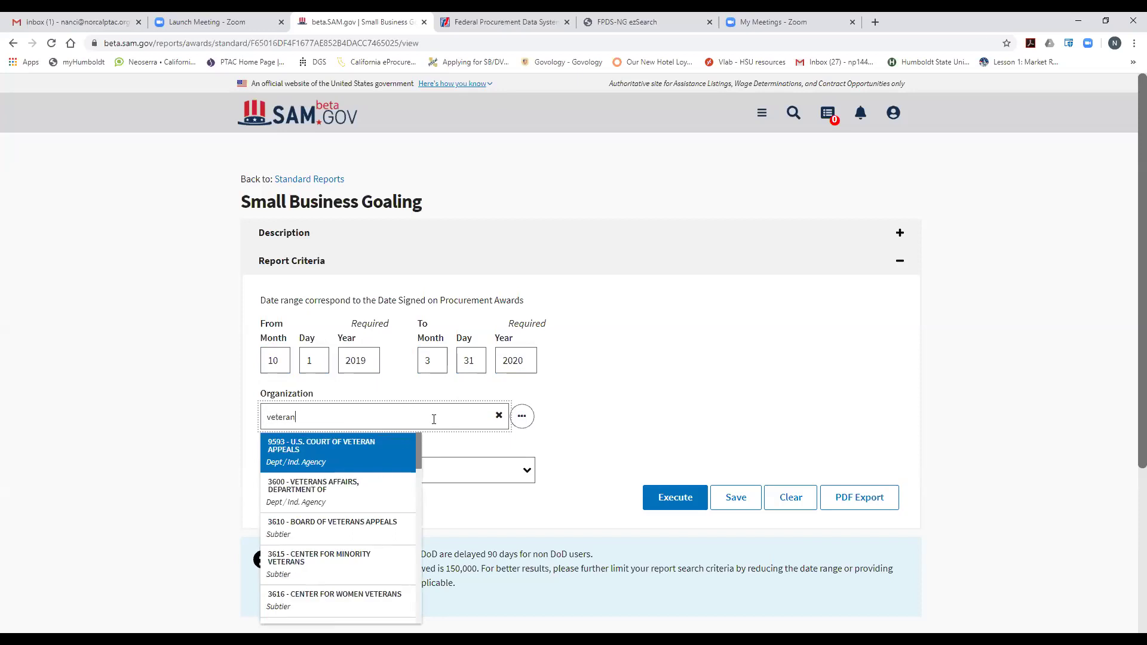
click(281, 498)
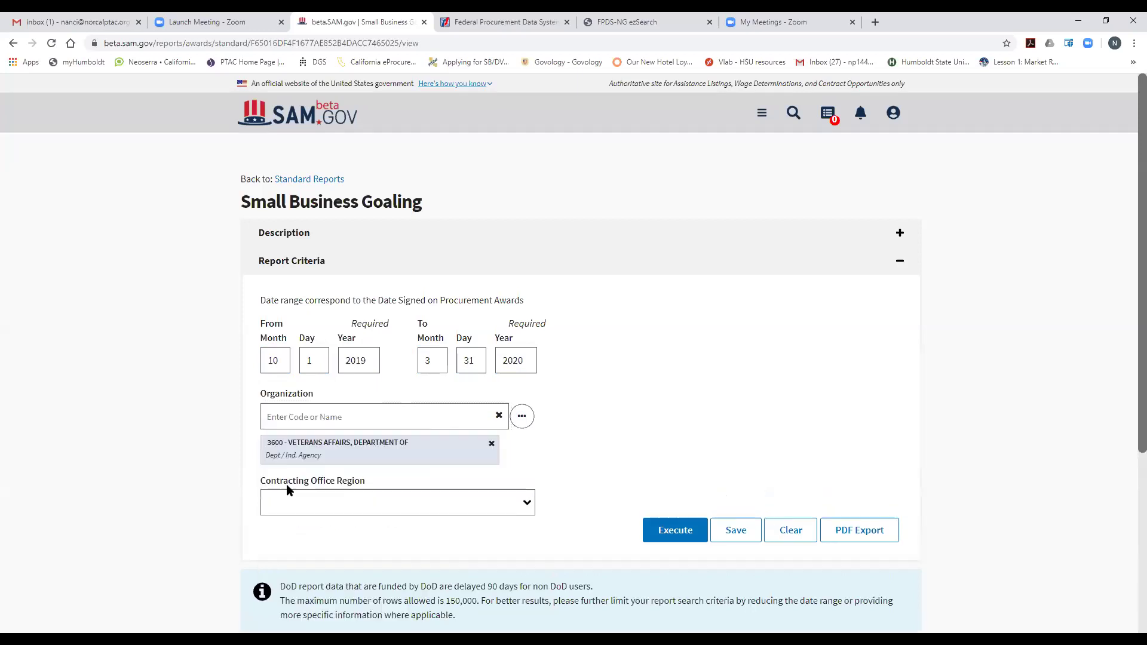
Step: Set the Contracting Office Region to 21 and run the report
click(329, 506)
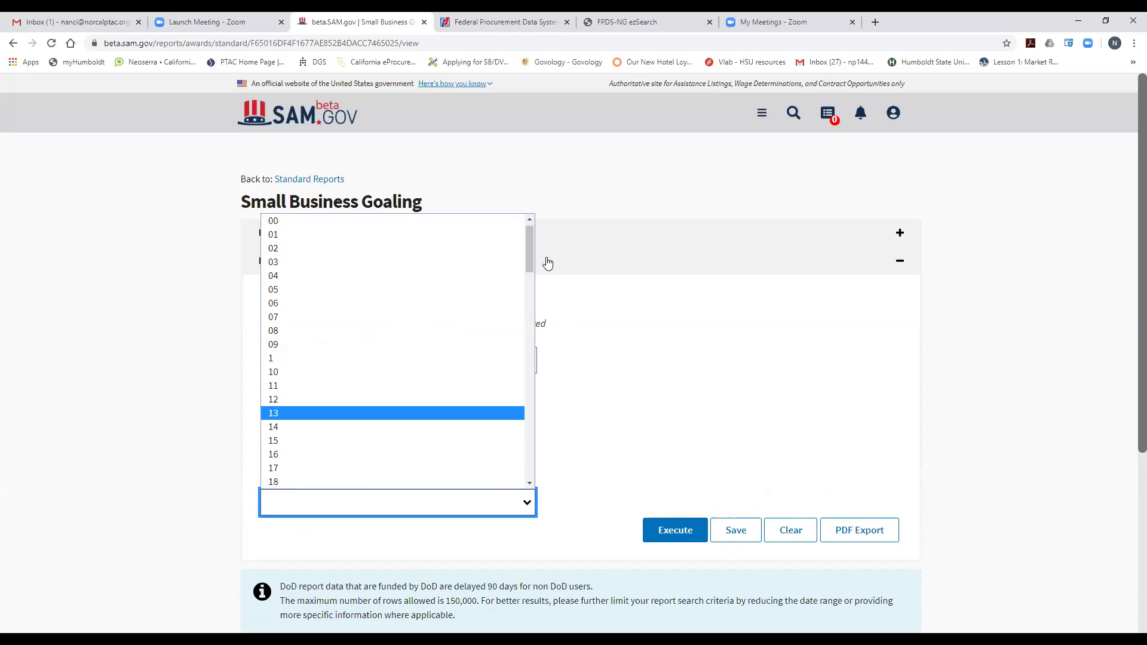
drag(529, 244, 527, 259)
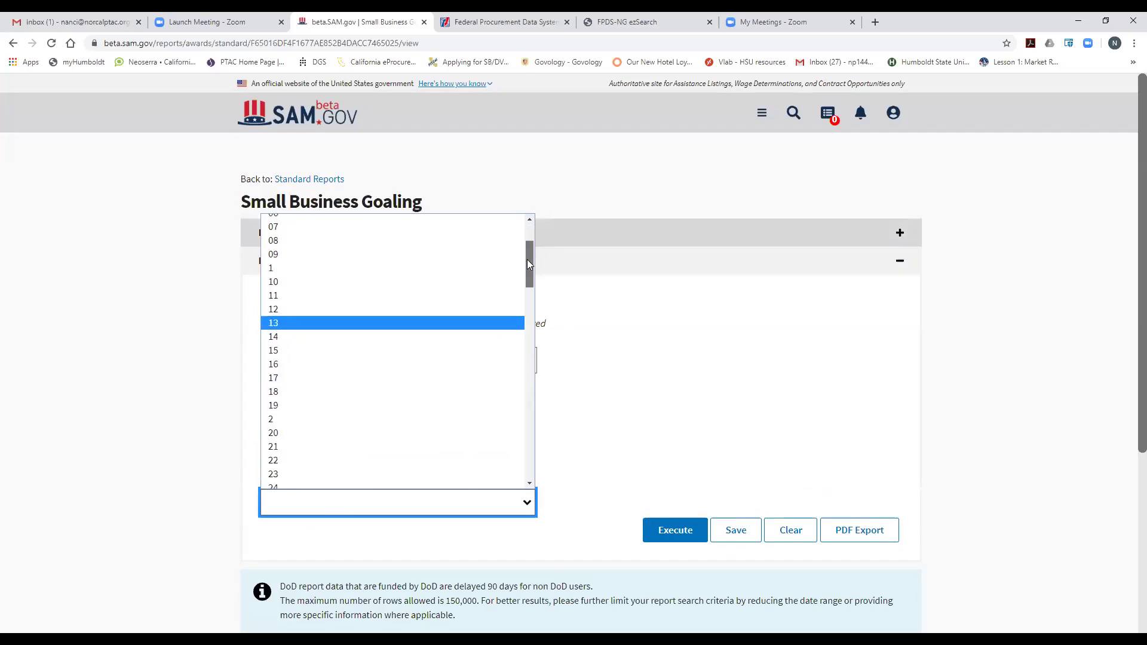
click(269, 444)
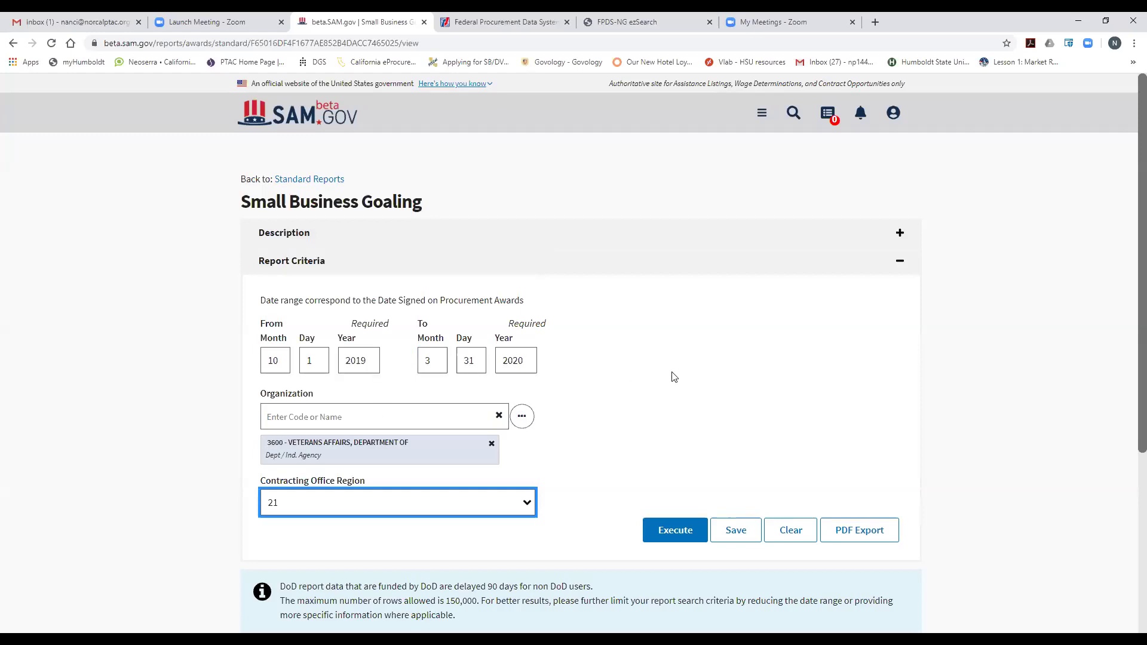
click(667, 534)
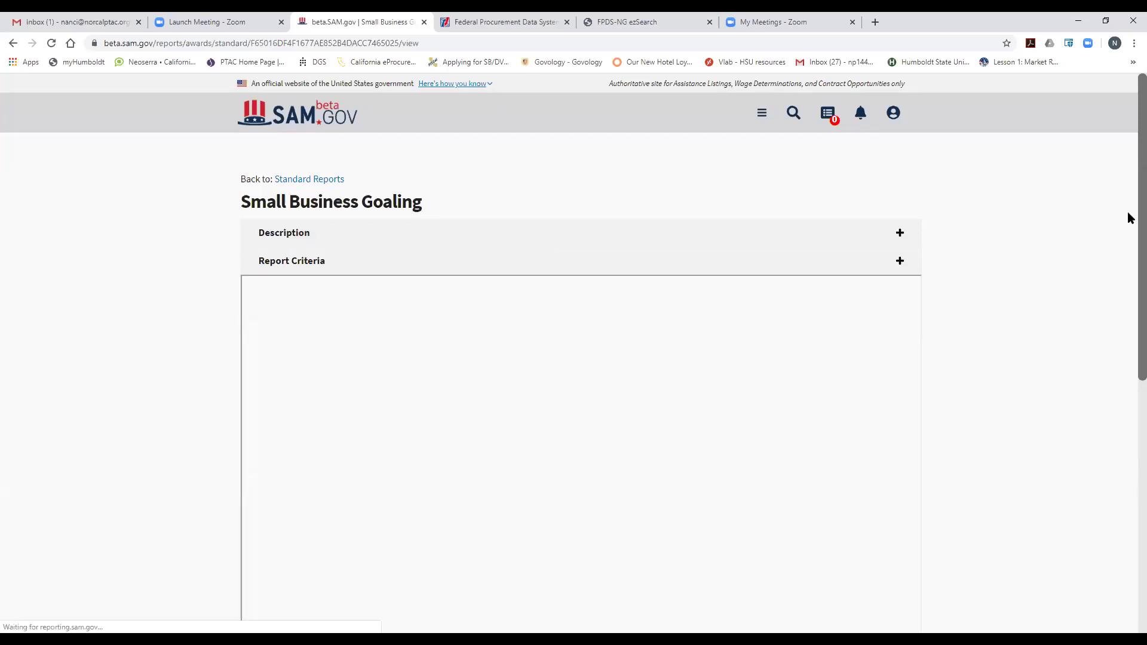
Step: Export the whole Small Business Goaling report in CSV file format and open the downloaded file in Excel
scroll(1127, 173, down, 2)
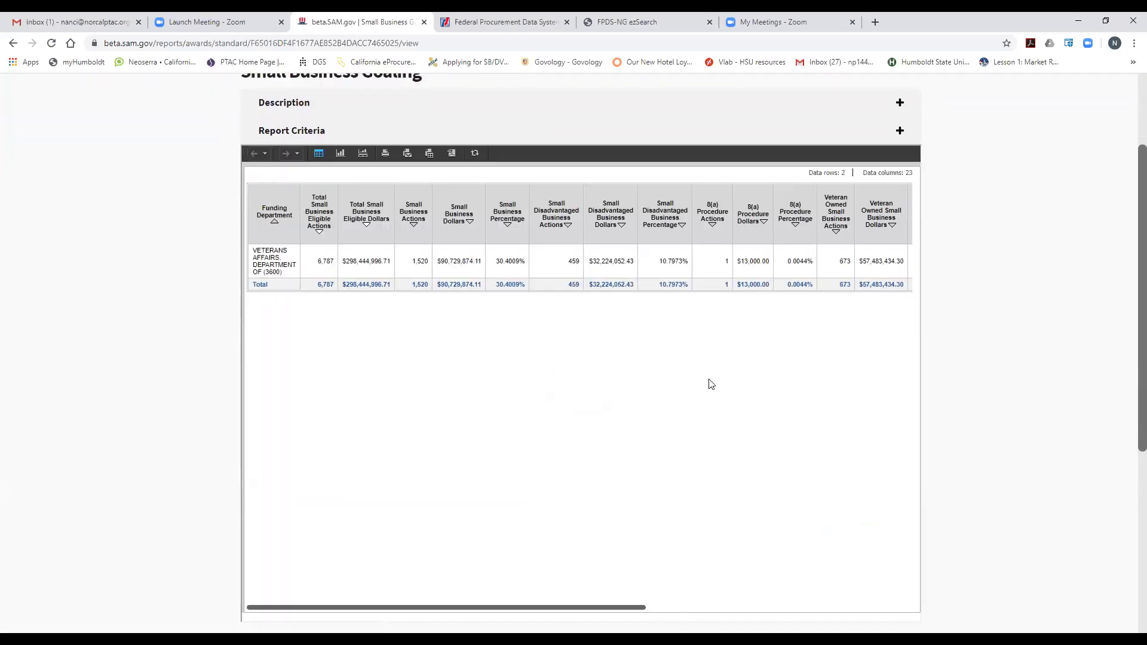
click(429, 156)
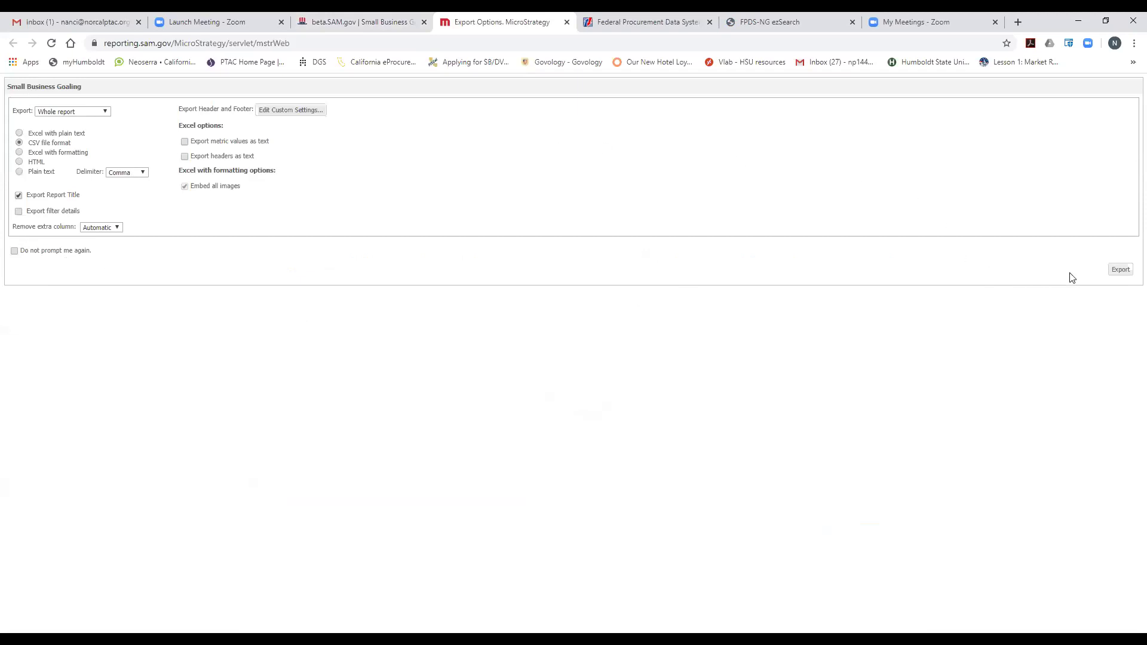
click(1121, 271)
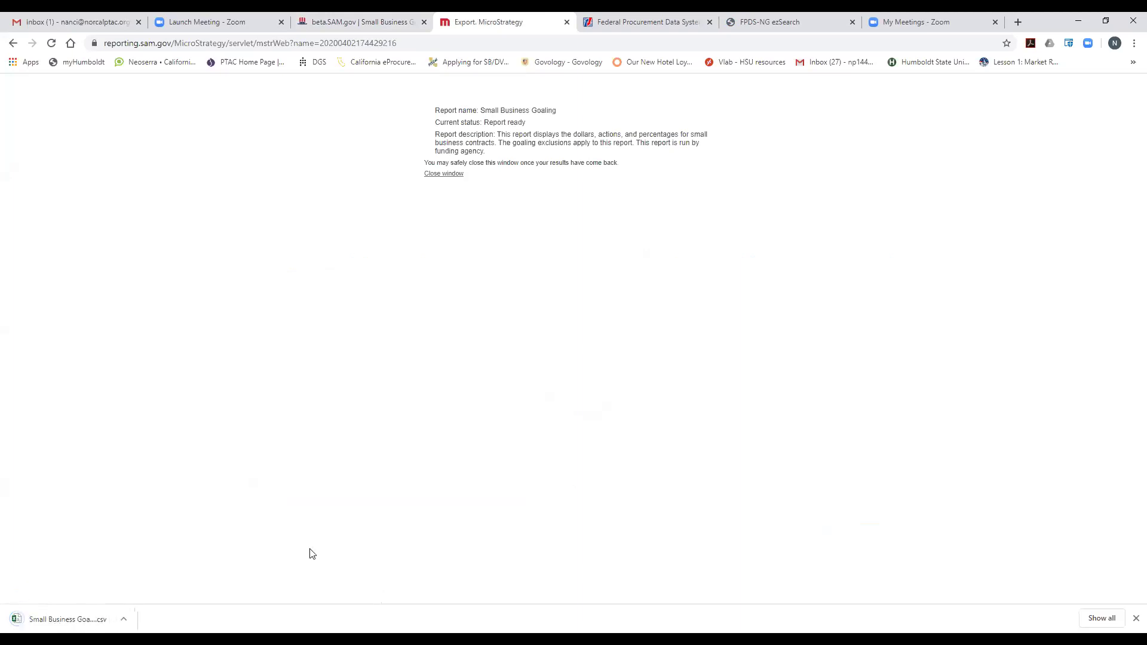
click(41, 622)
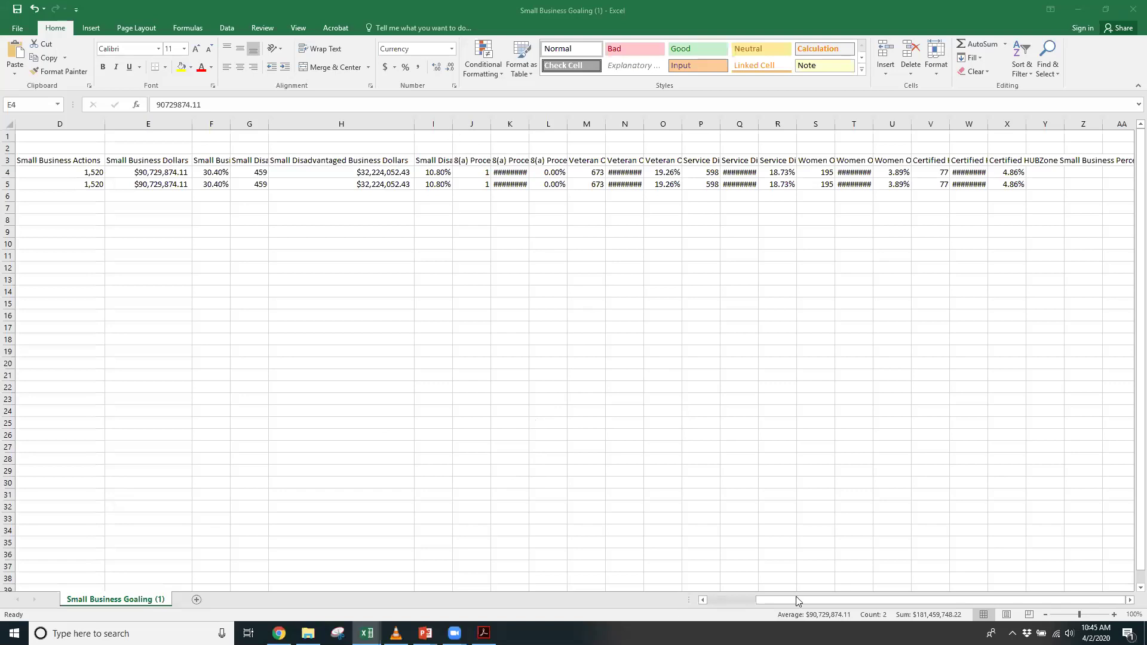
Step: Review the Small Business Actions and Small Business Dollars values in columns D and E of the exported report
drag(781, 601, 725, 604)
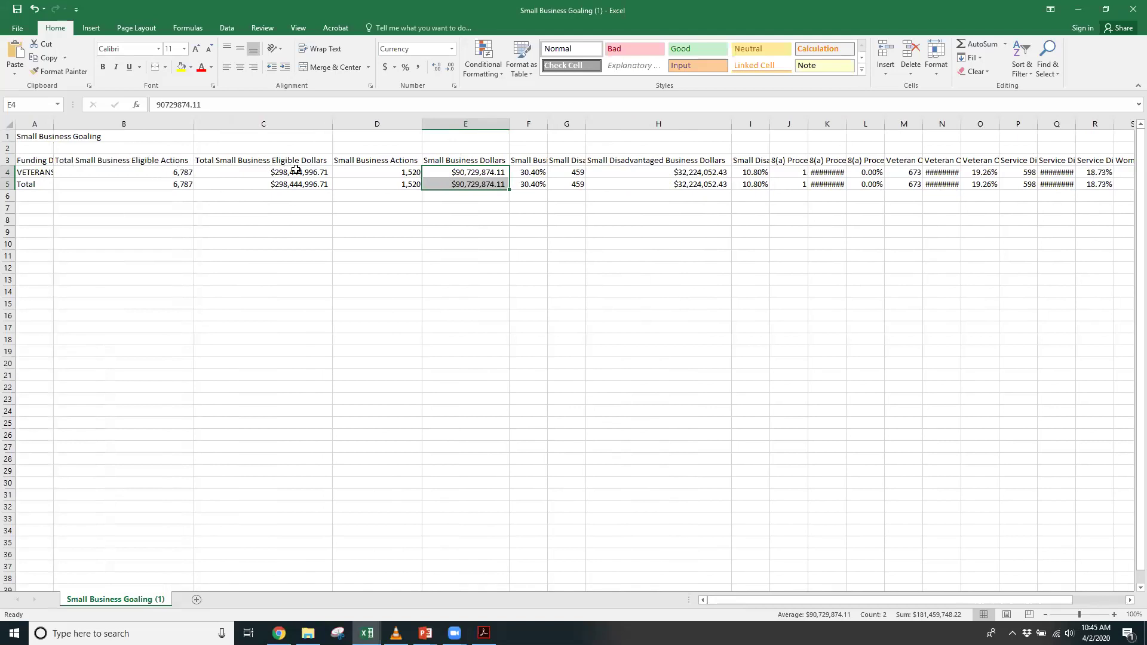
drag(391, 171, 391, 184)
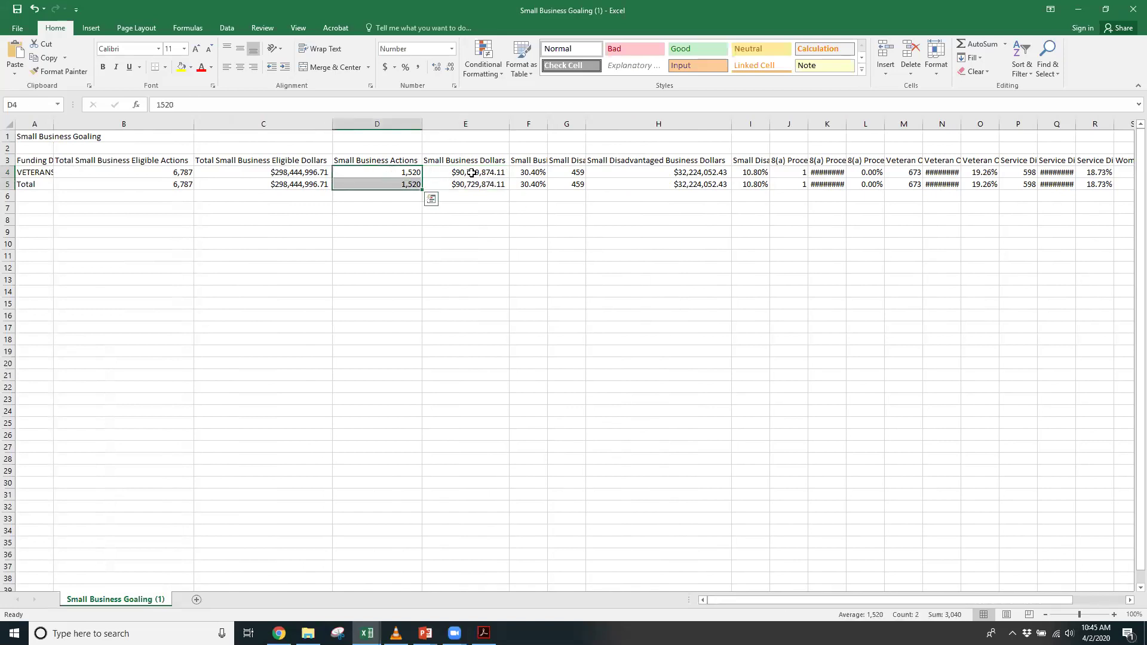
drag(472, 173, 471, 183)
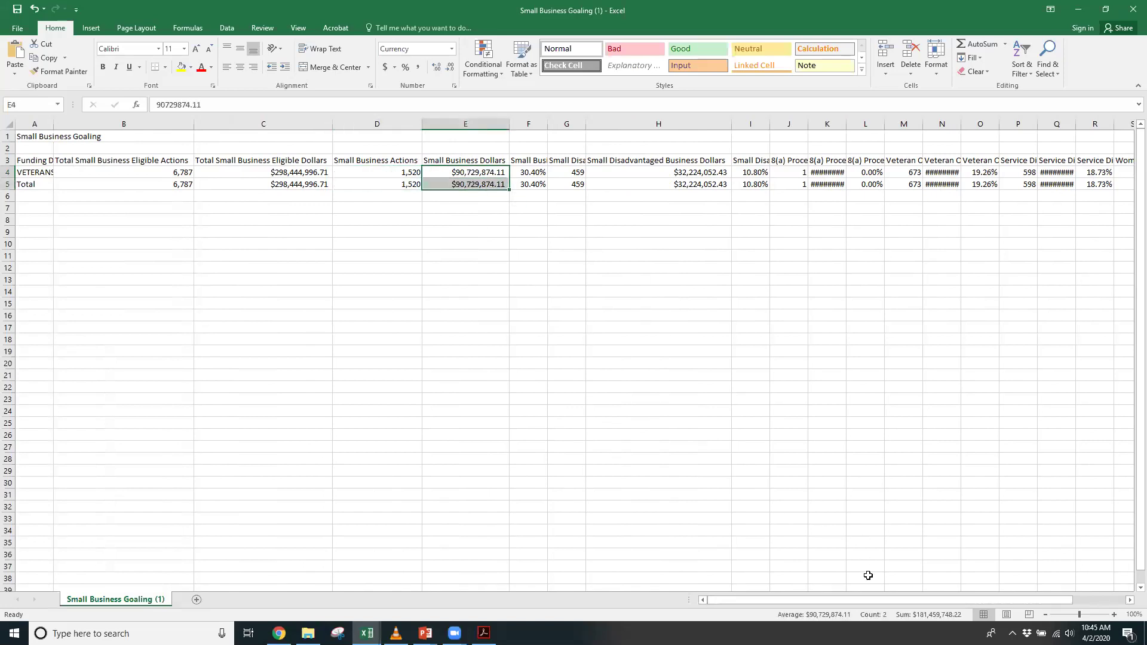
Step: Auto-fit the widths of columns M and N, the Veteran Owned Small Business Actions and Dollars
drag(868, 602, 923, 603)
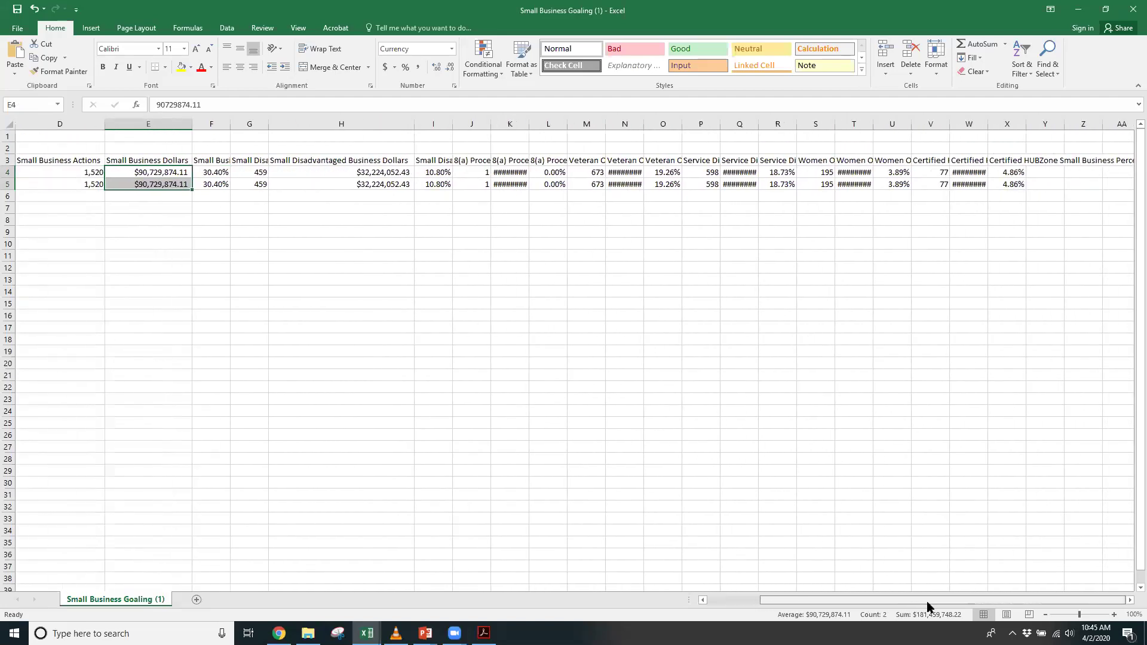
double_click(606, 121)
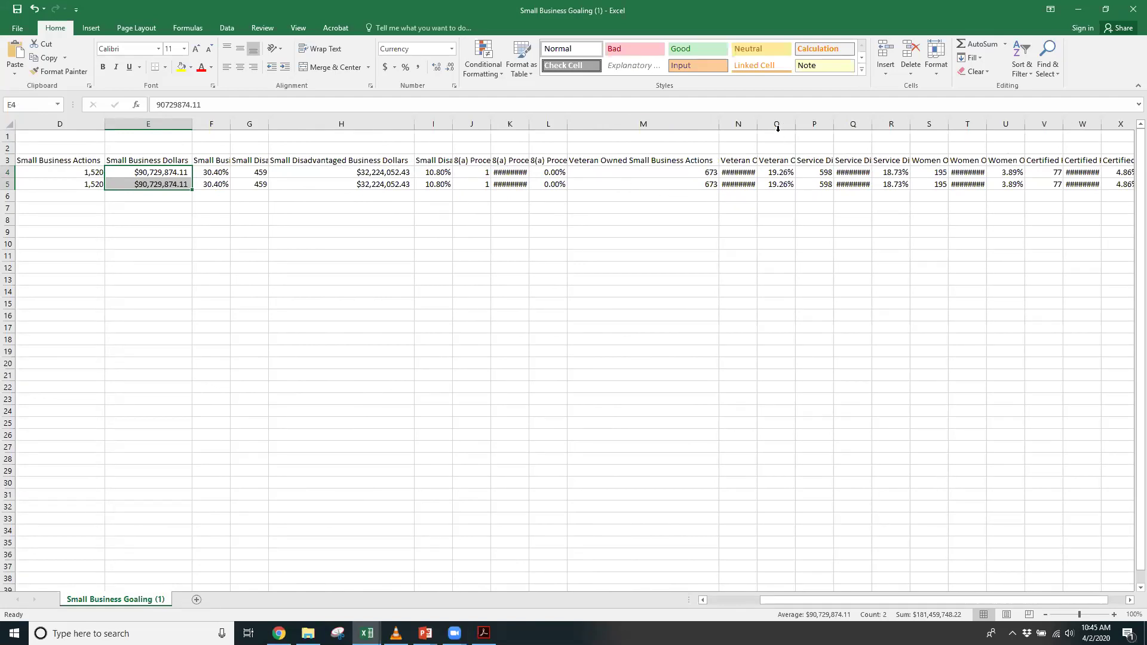
click(756, 124)
double_click(756, 124)
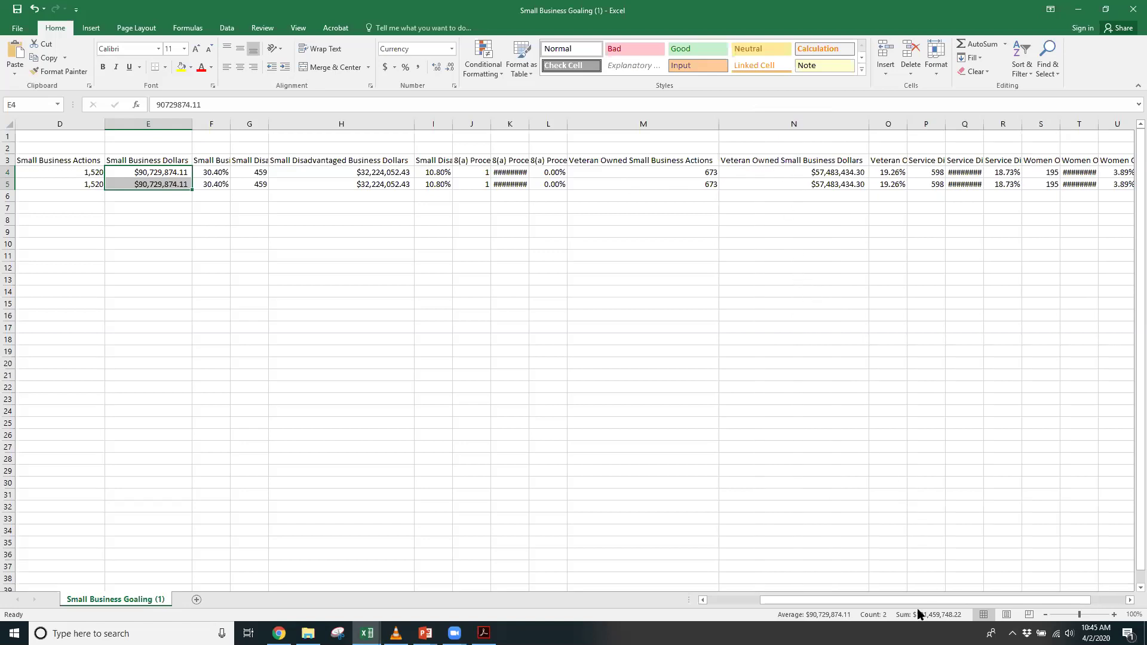
Step: Auto-fit columns O, P and Q, covering Veteran Owned percentage and Service Disabled Veteran Owned actions and dollars
drag(914, 609, 935, 608)
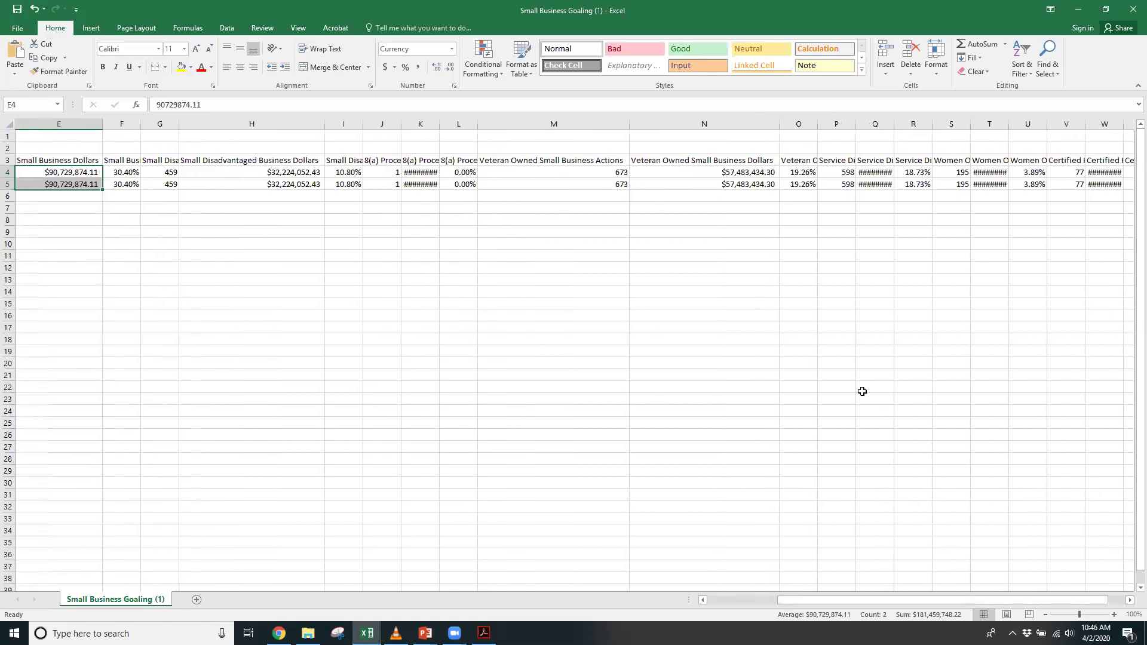
double_click(818, 121)
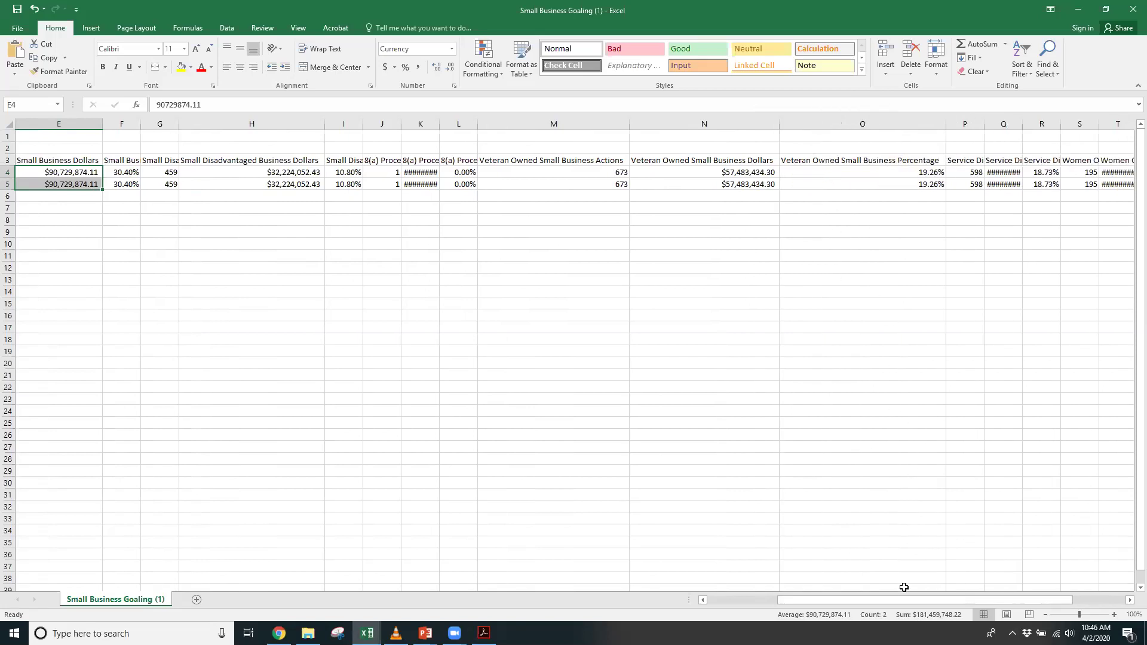
drag(902, 600, 940, 601)
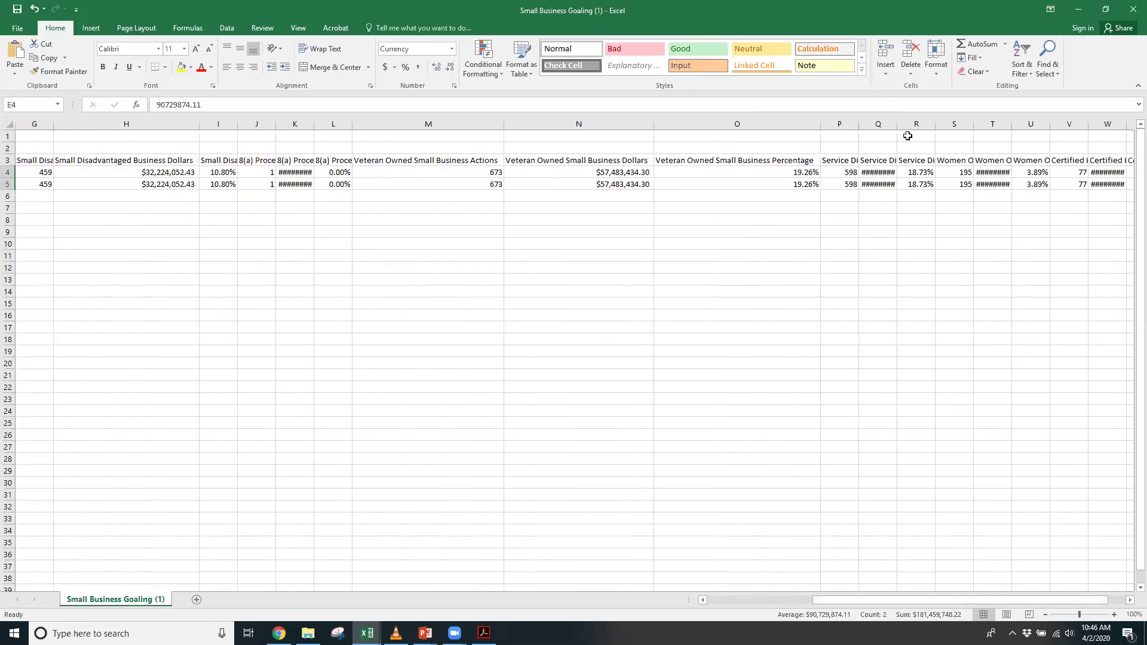
double_click(858, 124)
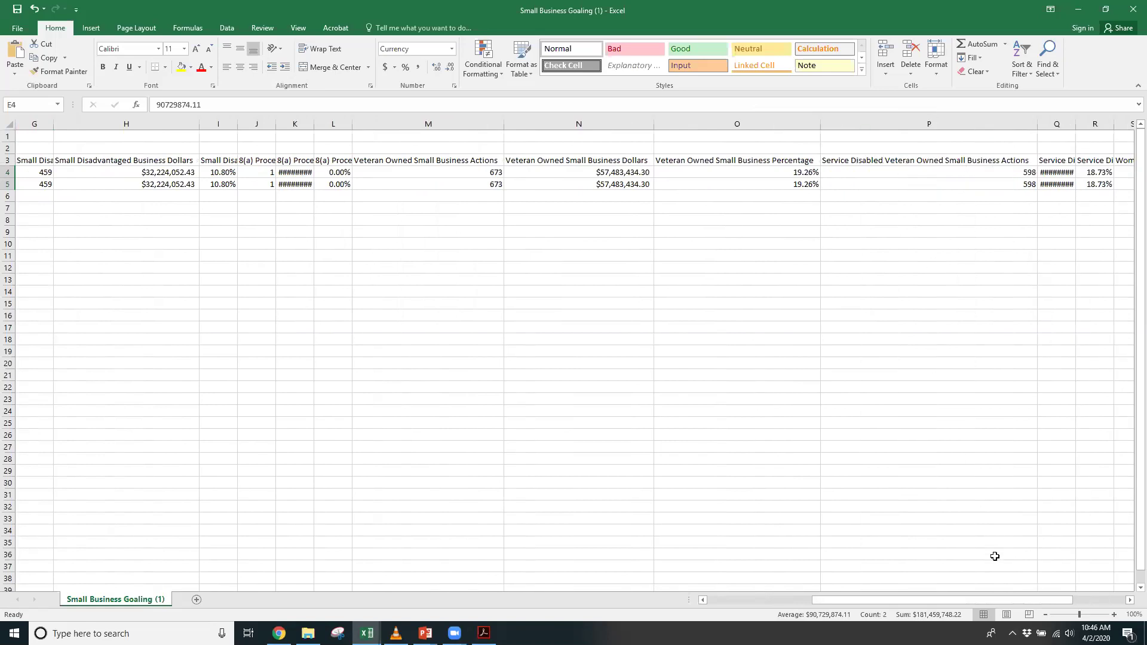
drag(1010, 601, 1035, 608)
scroll(977, 245, right, 2)
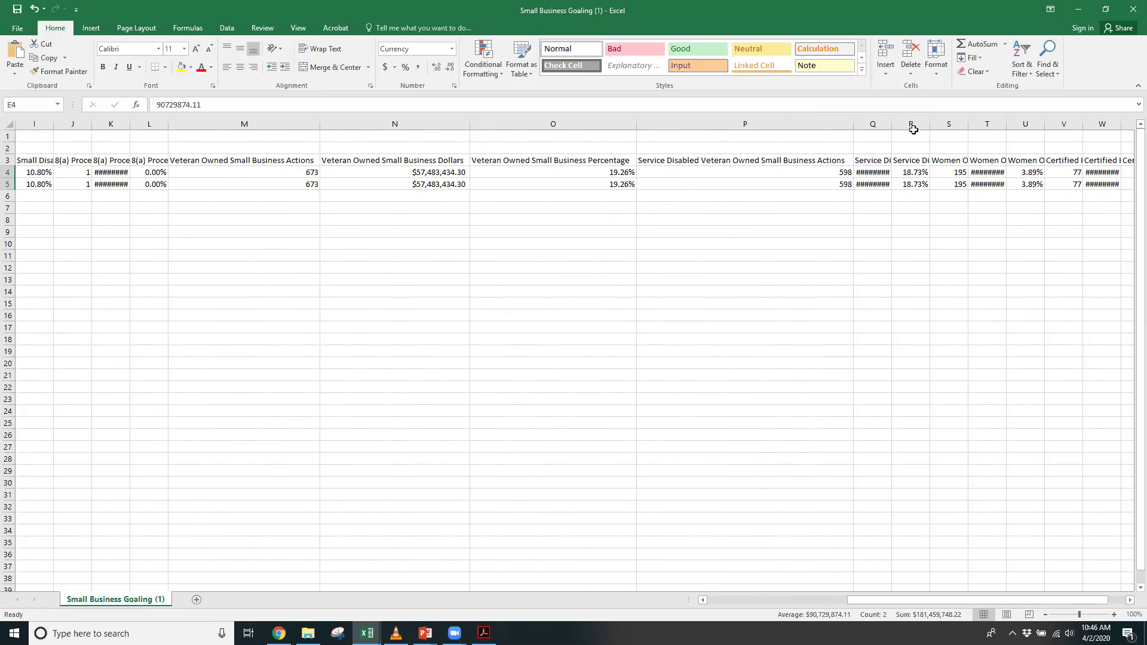
double_click(892, 124)
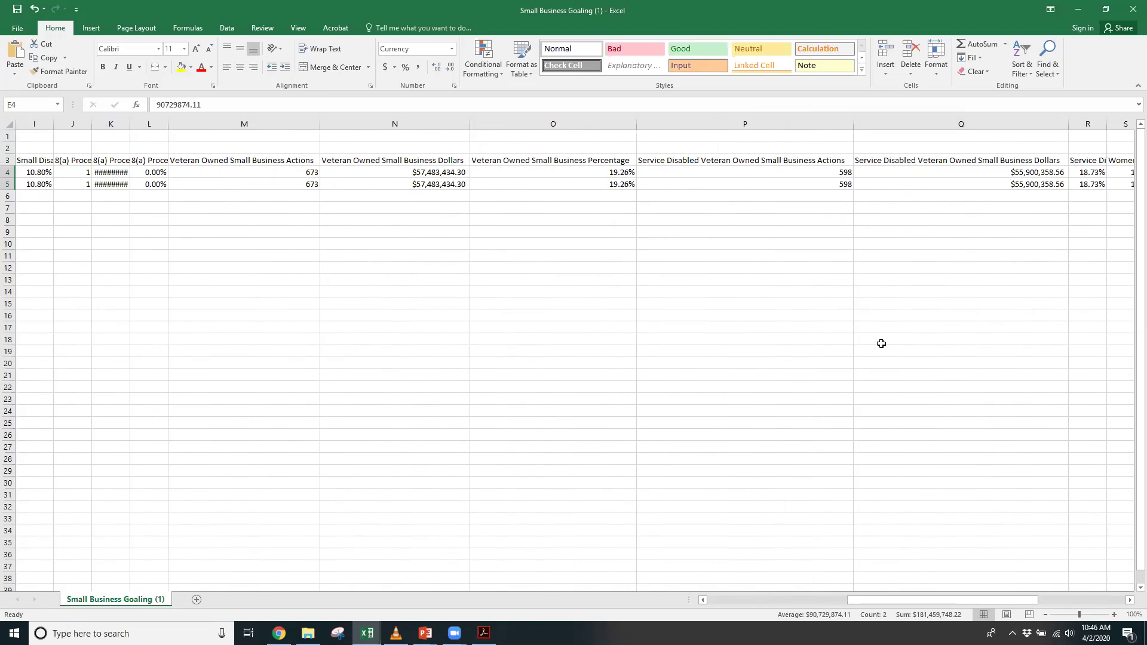
Step: Auto-fit the dollar columns K, W and T for 8(a) Procedure, Certified HUBZone and Women Owned Small Business
drag(920, 600, 809, 601)
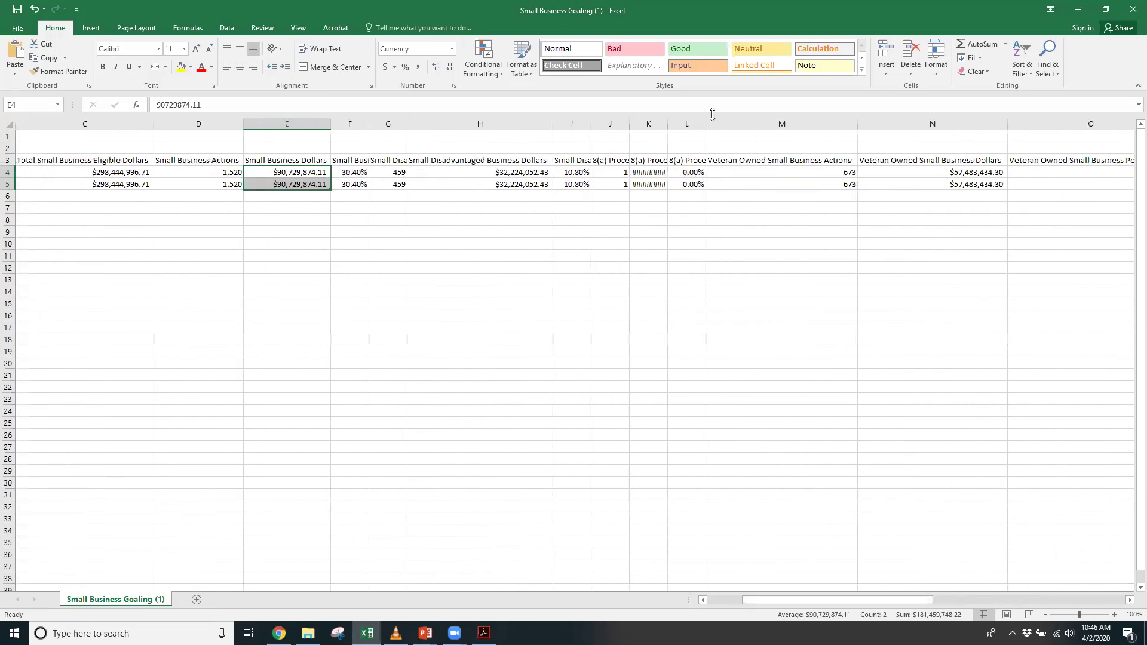
double_click(667, 124)
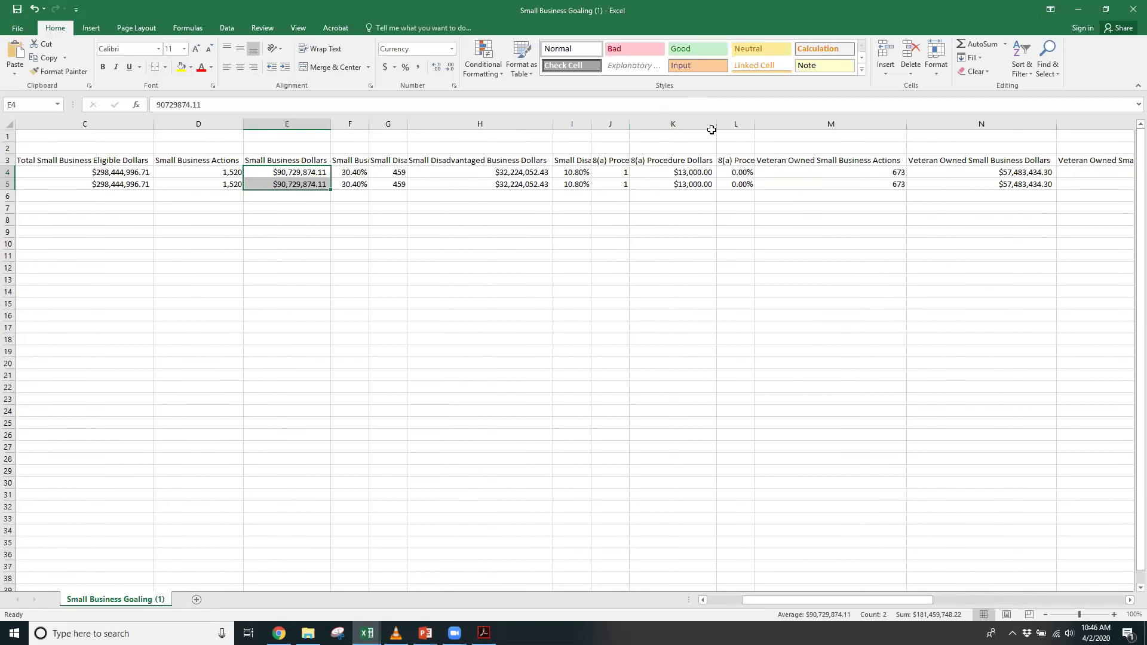
drag(896, 601, 1130, 601)
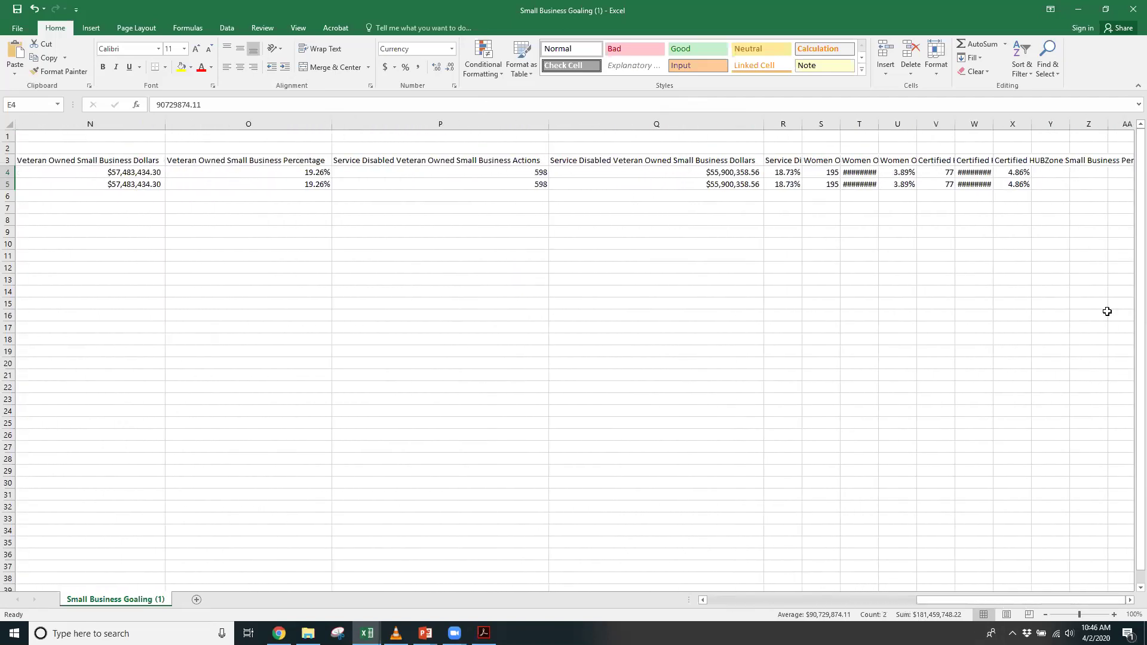
double_click(992, 124)
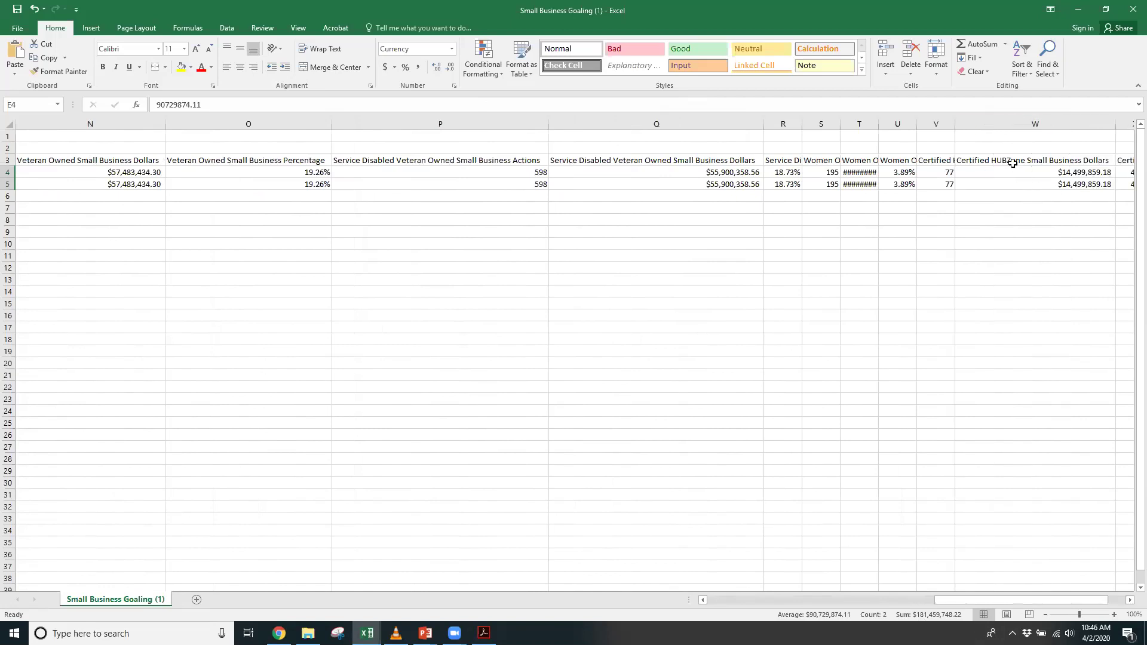
double_click(876, 123)
drag(1045, 599, 1073, 603)
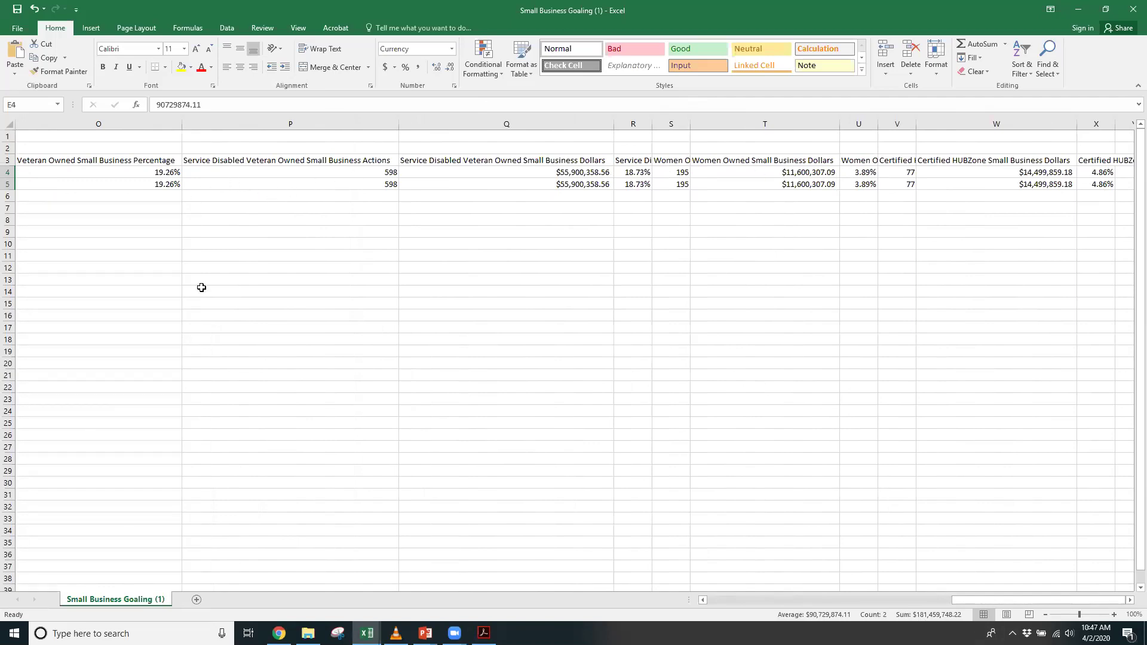
Step: Auto-fit column A so the full Funding Department name can be read alongside the small business figures
drag(965, 599, 706, 605)
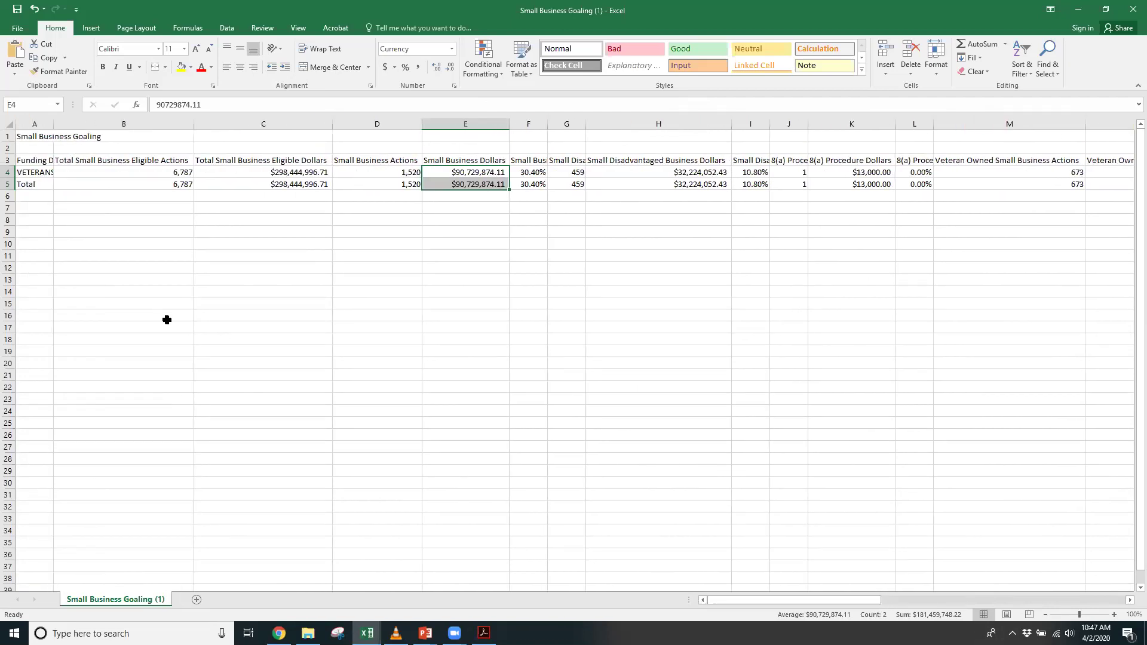
double_click(54, 122)
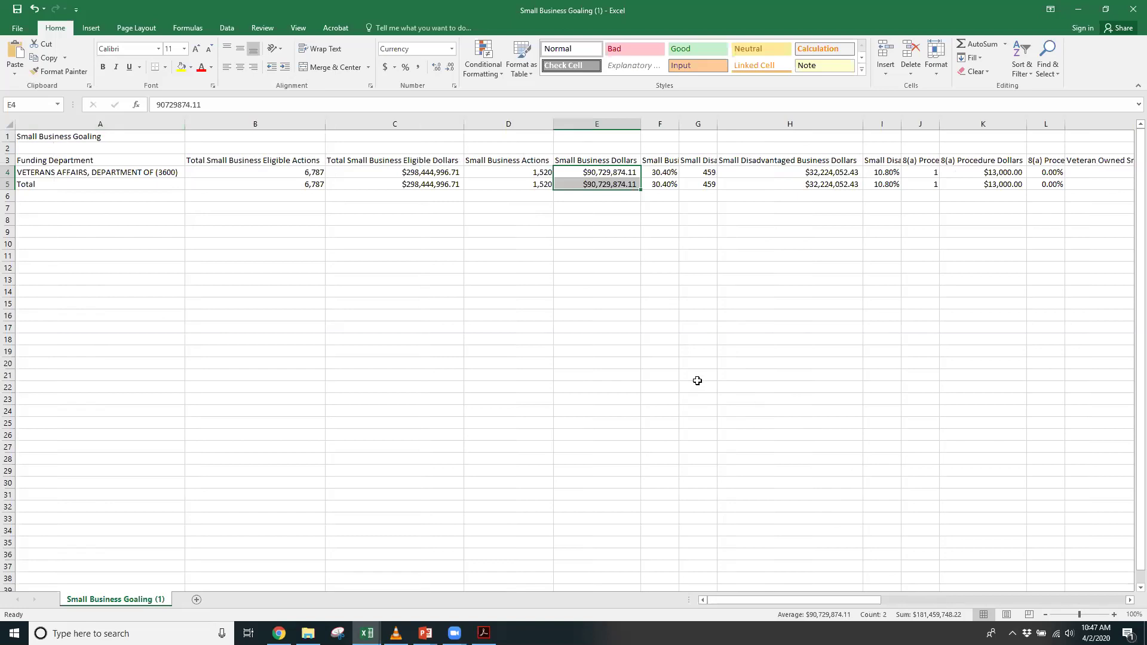
drag(792, 604, 912, 618)
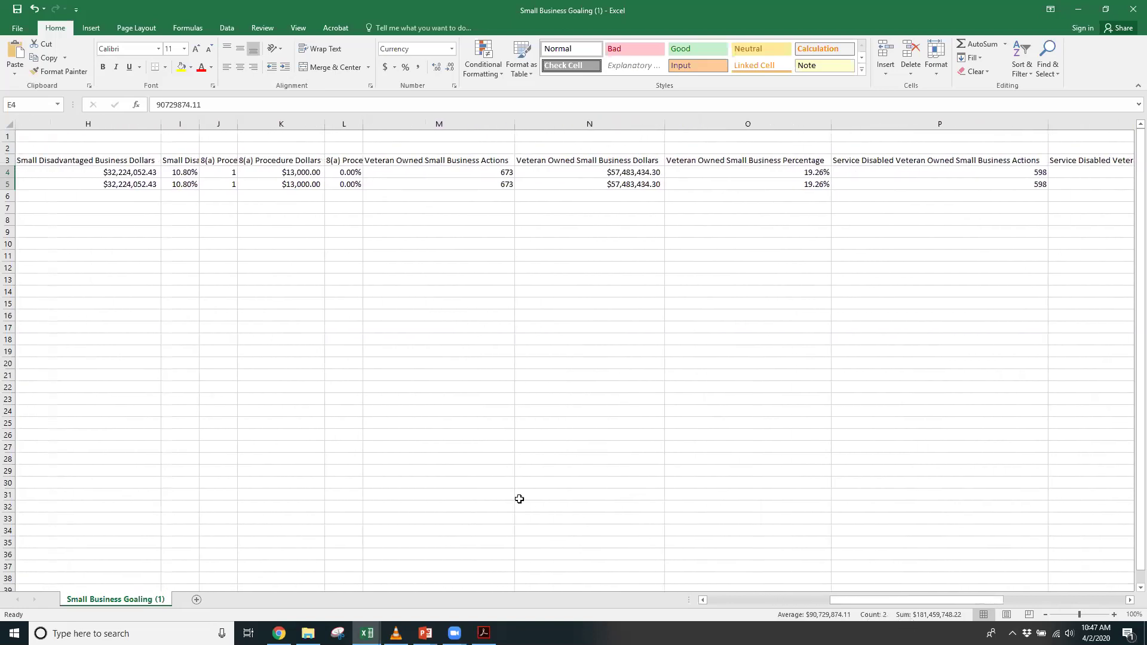
Step: Switch from Excel to the browser, close the finished export page and return to the Standard Reports list
click(1075, 11)
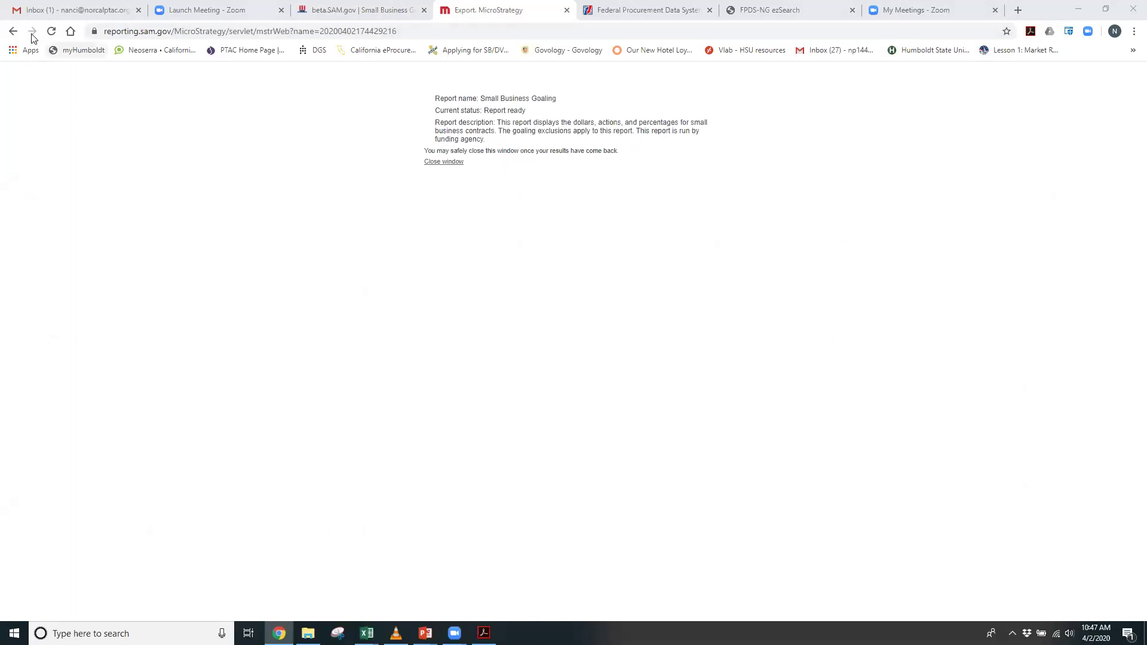
click(11, 32)
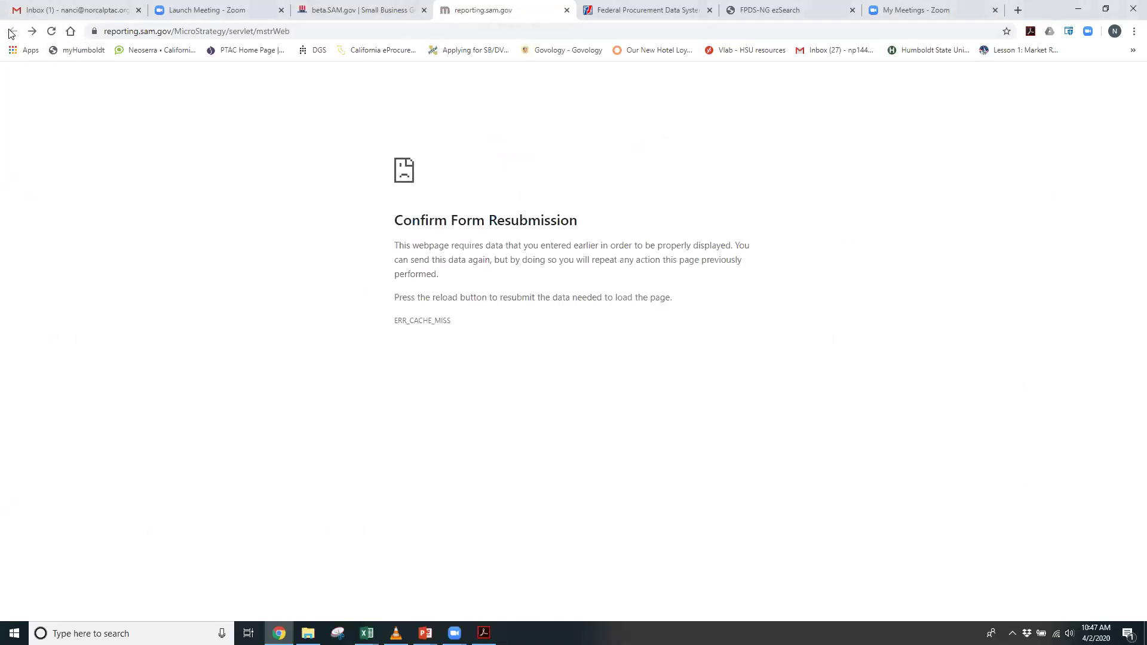
click(566, 10)
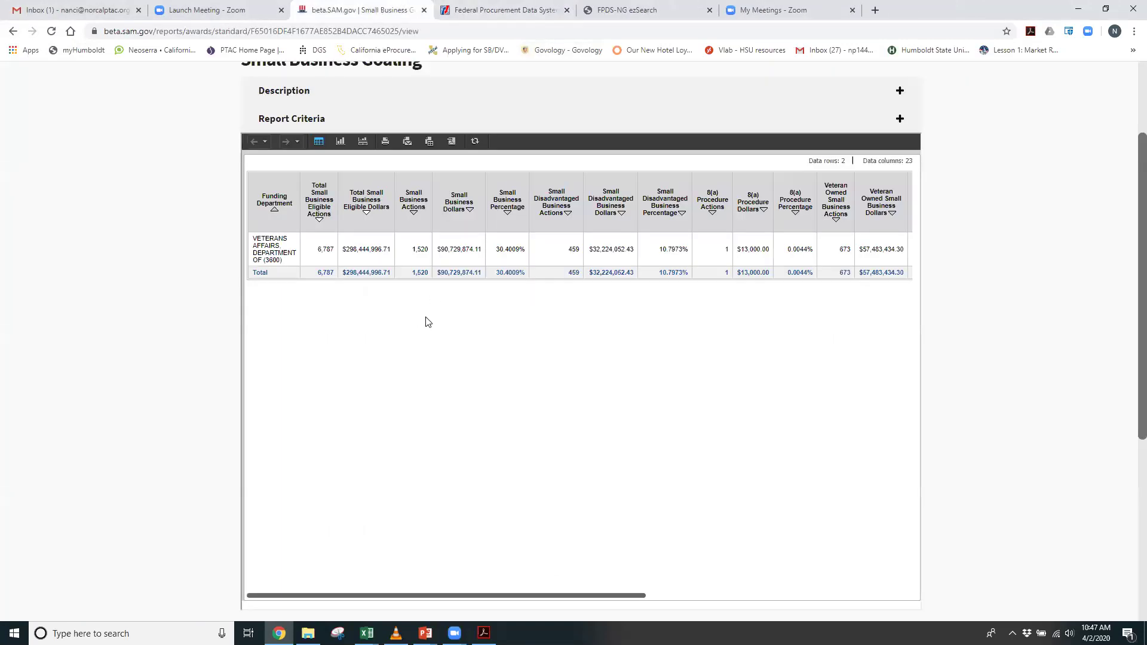
scroll(436, 352, up, 3)
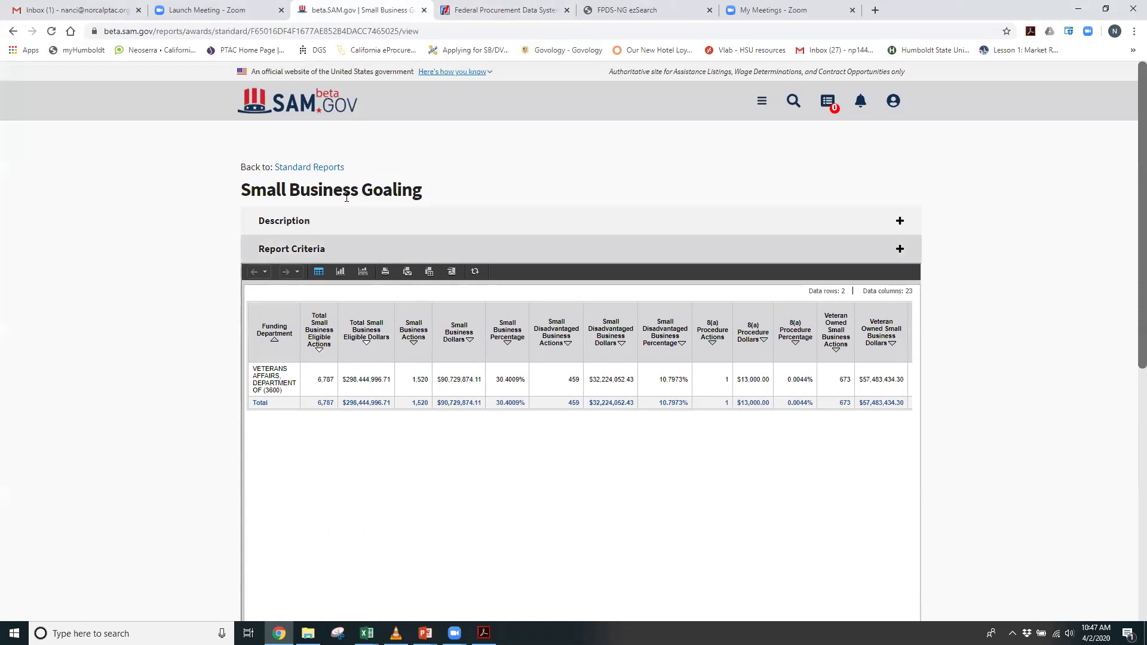
click(314, 168)
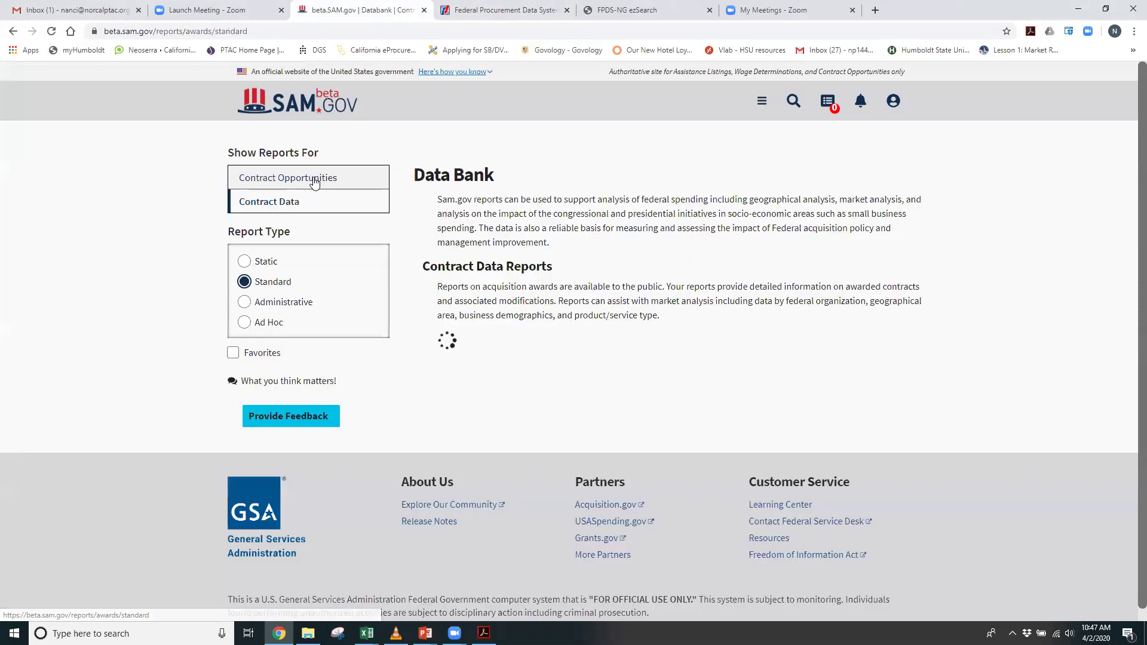
Step: Look through the first page of standard contract data reports and their descriptions
scroll(624, 439, down, 4)
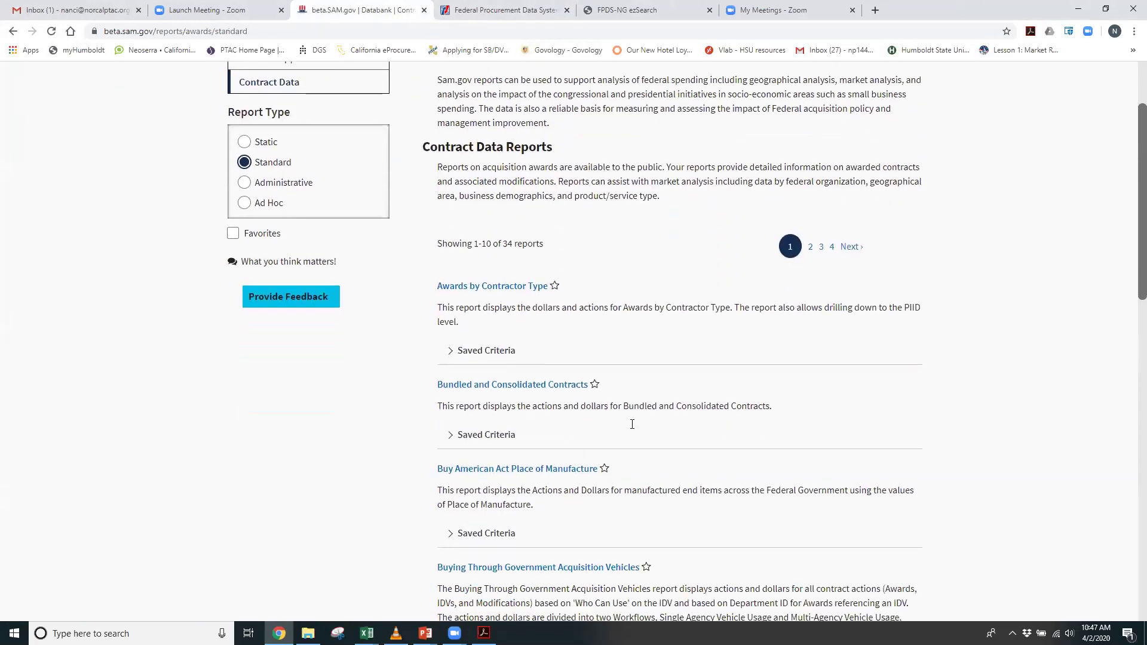
scroll(634, 428, down, 1)
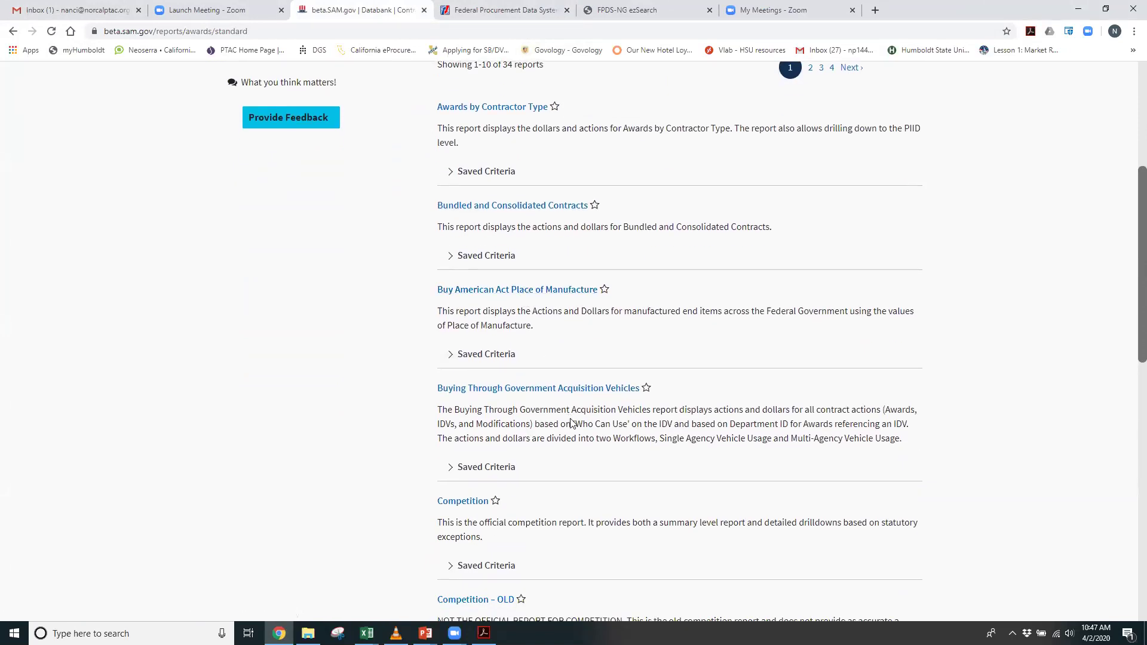
scroll(584, 406, down, 8)
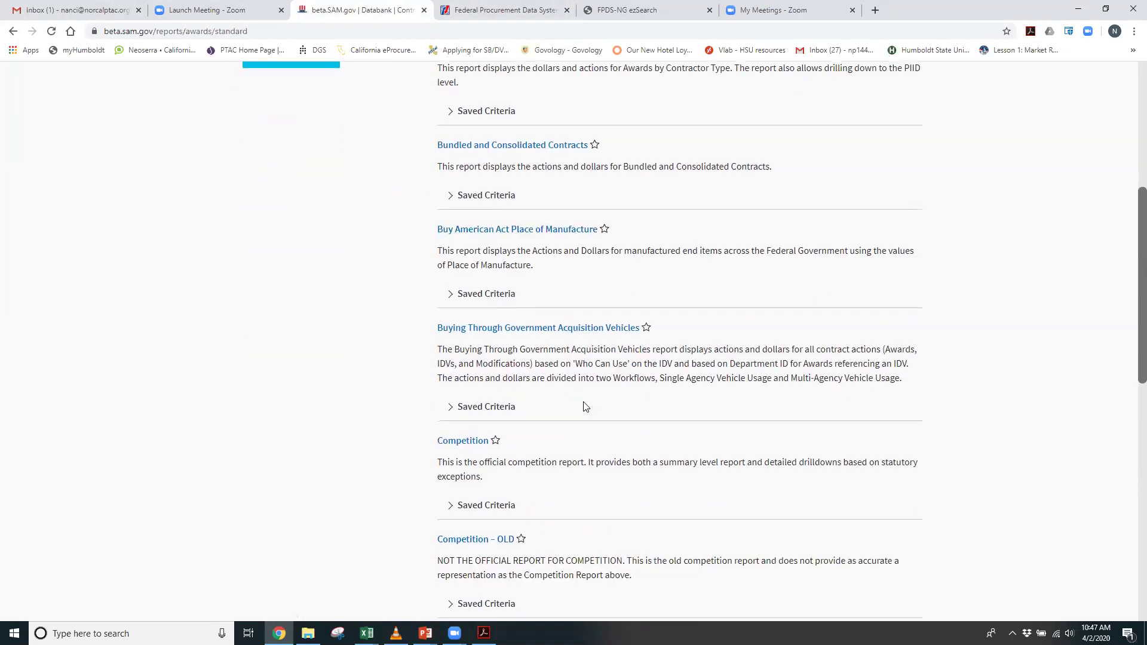
scroll(585, 407, down, 3)
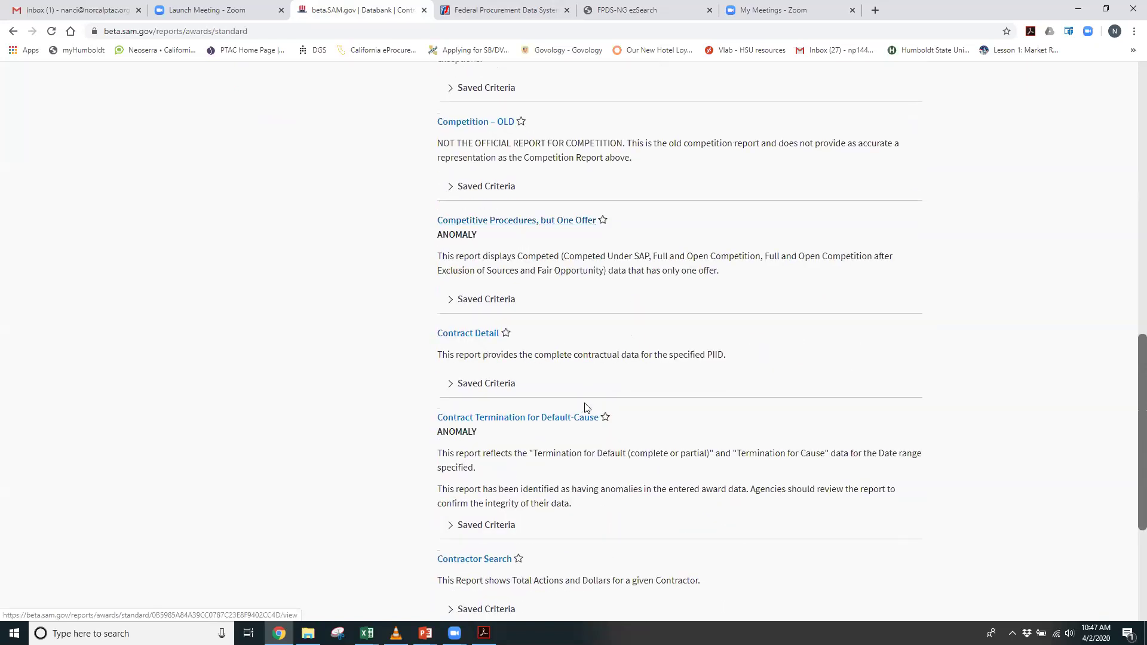
scroll(585, 404, up, 5)
scroll(585, 404, up, 12)
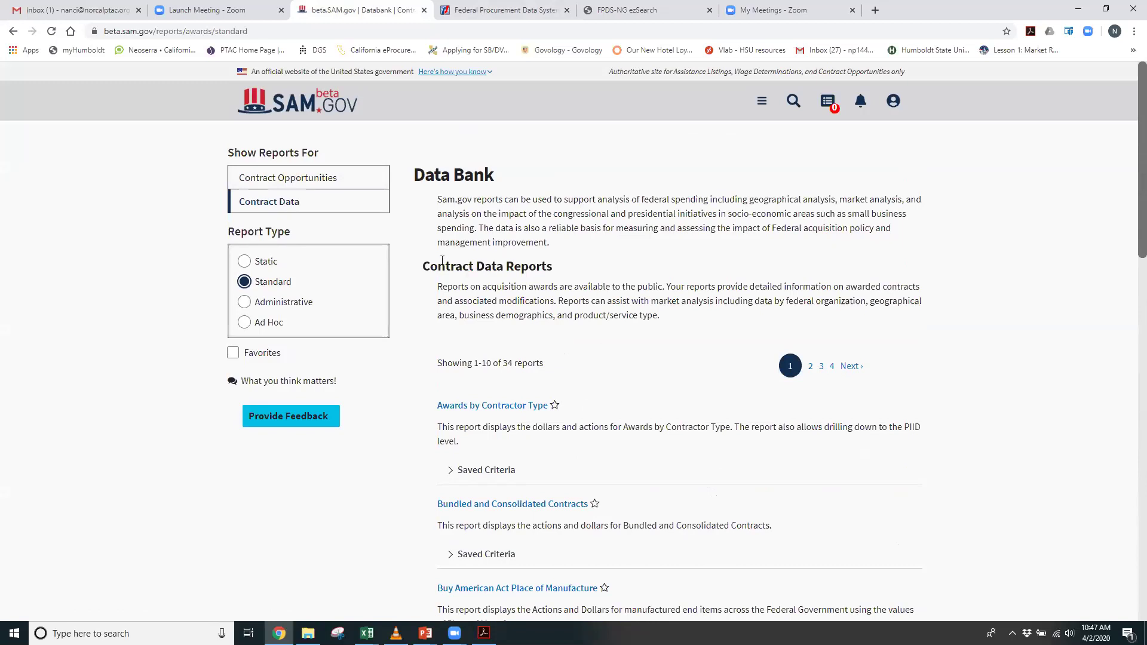
Step: Open the About Contract Data Reports help page from the beta.SAM.gov home page
click(291, 104)
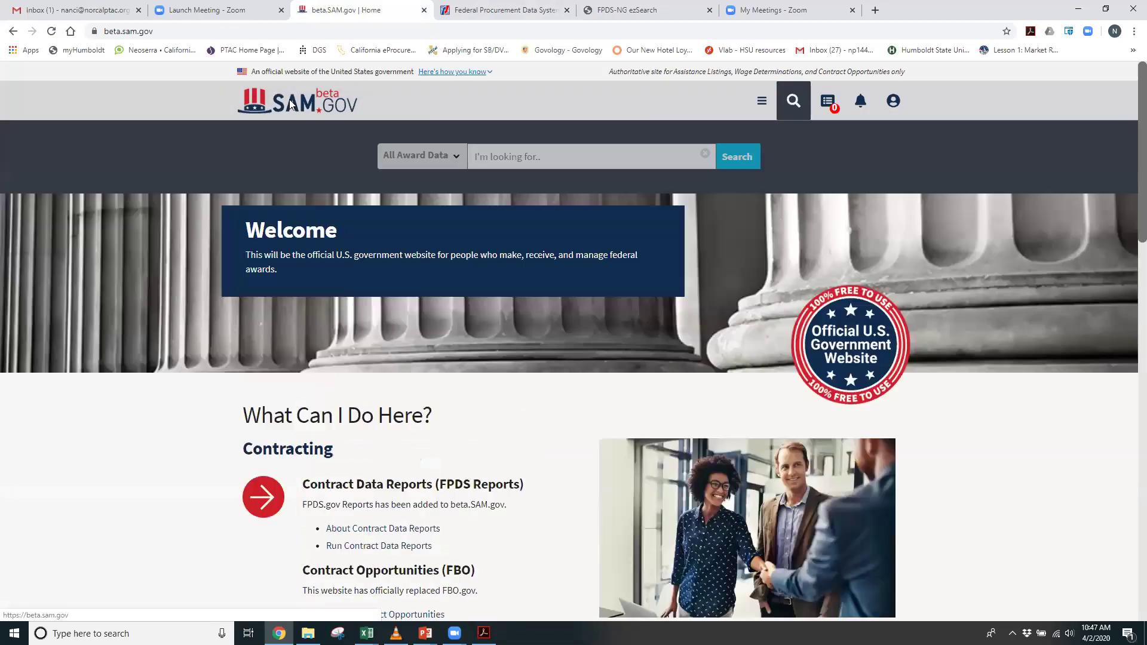
scroll(368, 438, down, 4)
click(378, 307)
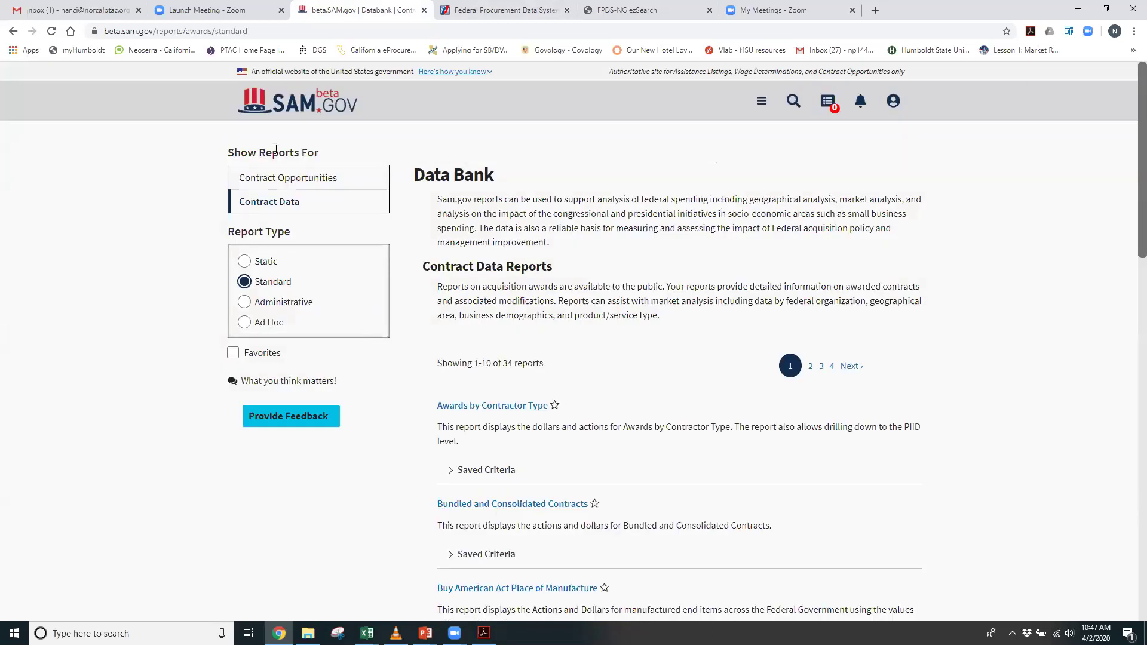
click(14, 31)
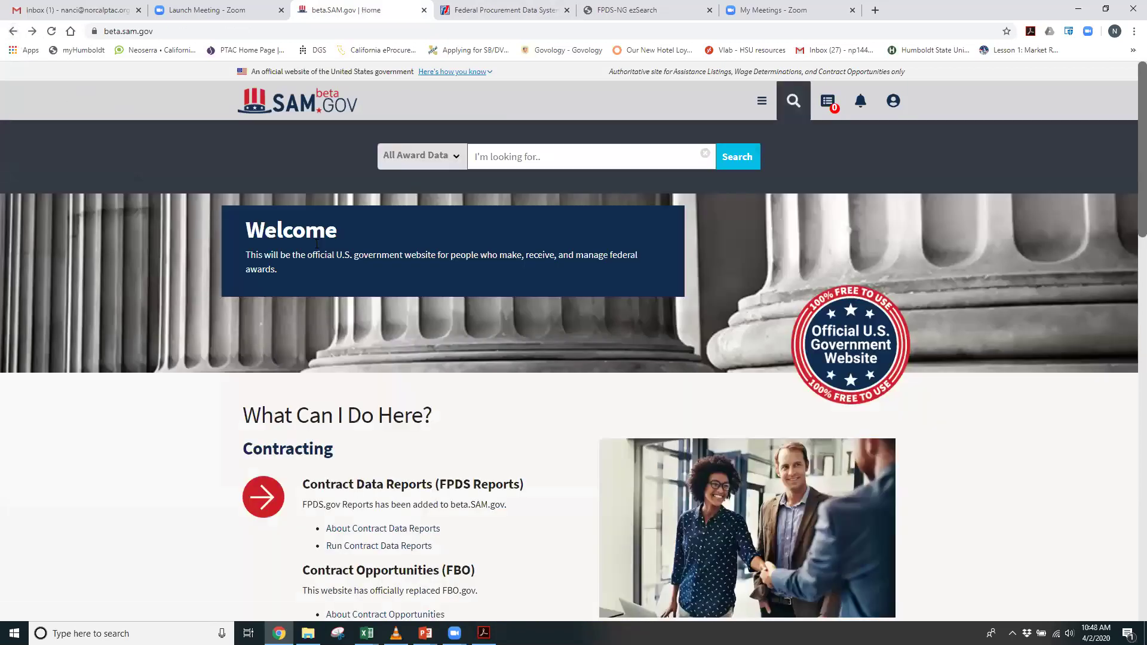
scroll(515, 406, down, 2)
click(358, 411)
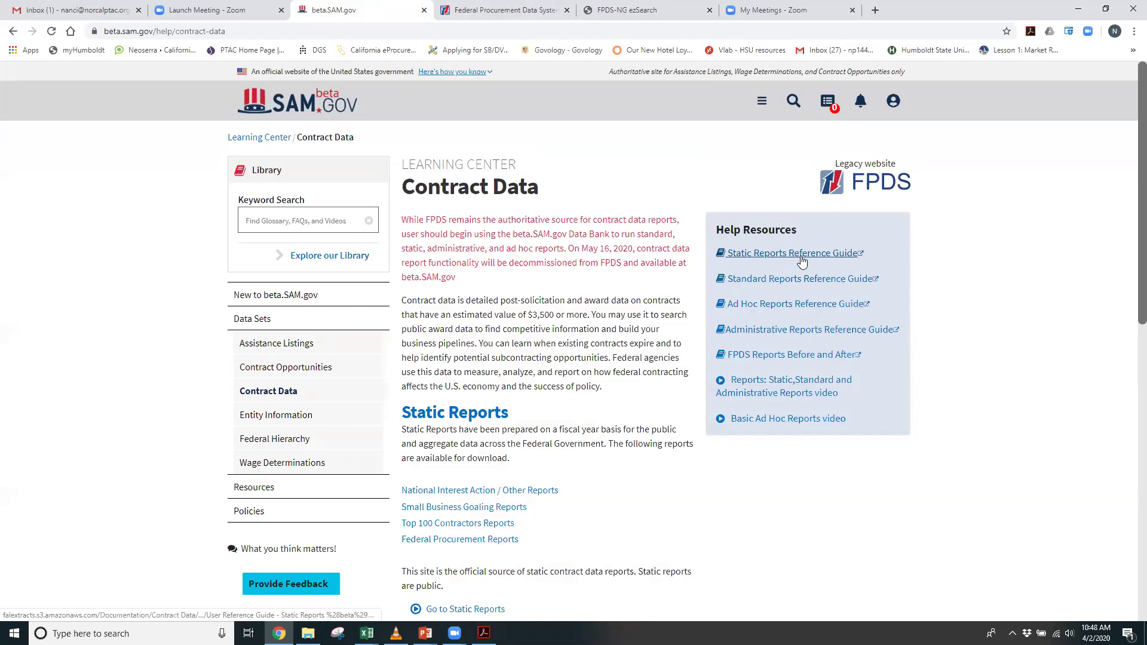
Step: Download the Standard Reports Reference Guide, open the PDF in Acrobat and read through to the registration and role requirements
click(803, 278)
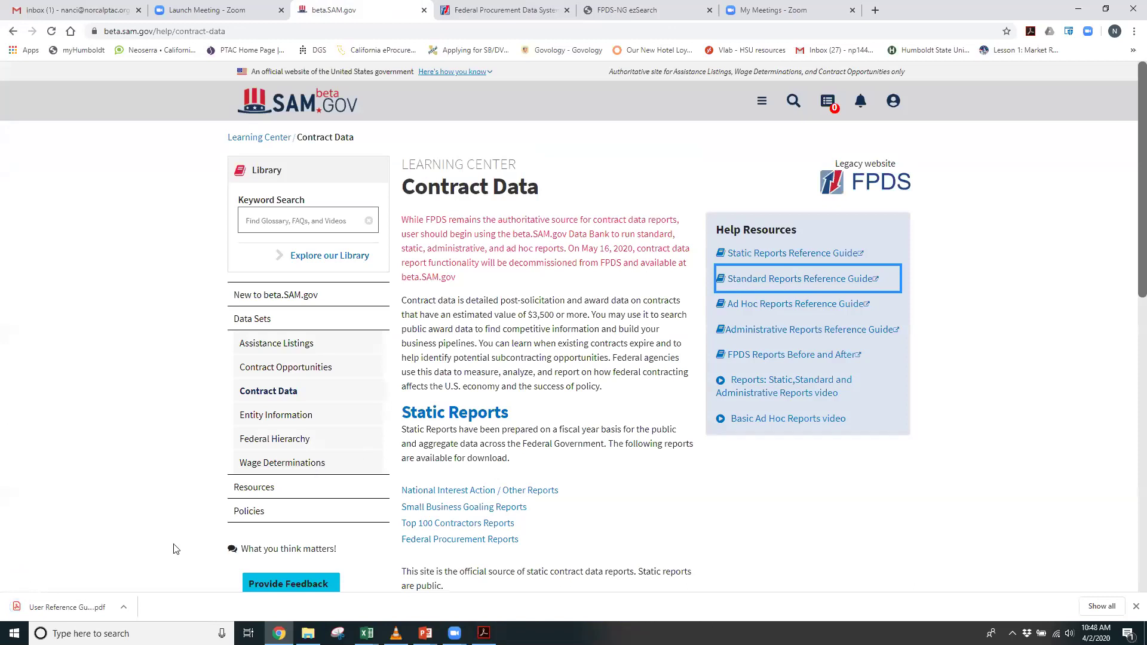
click(53, 613)
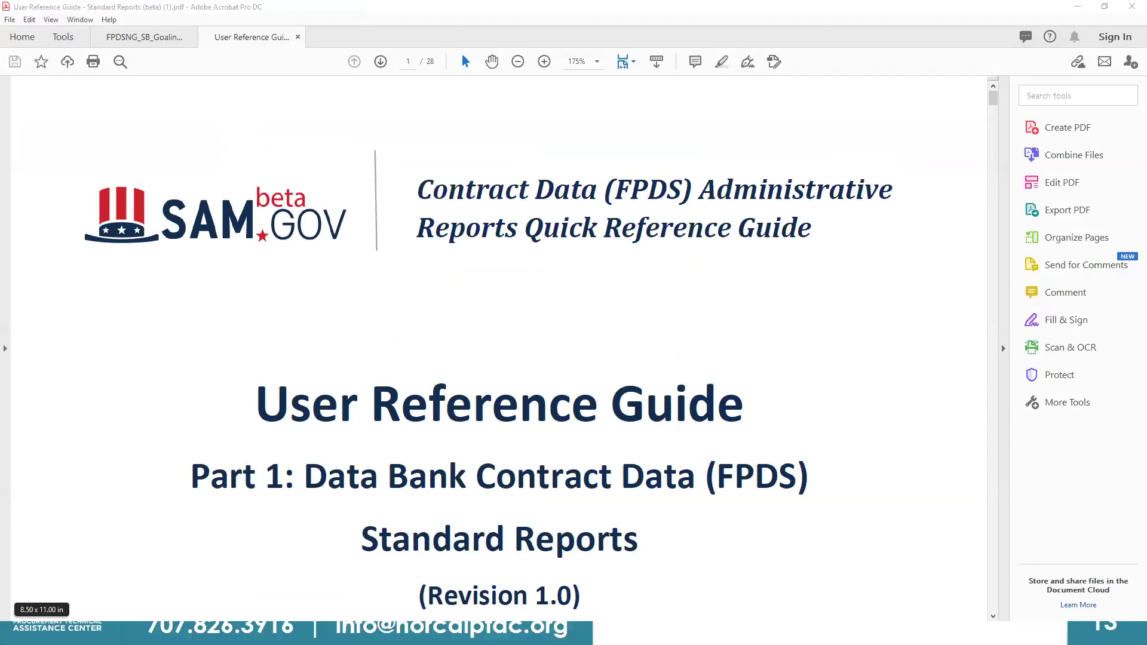
scroll(696, 336, down, 3)
scroll(699, 341, down, 15)
scroll(706, 349, down, 15)
scroll(705, 353, down, 15)
scroll(703, 354, down, 14)
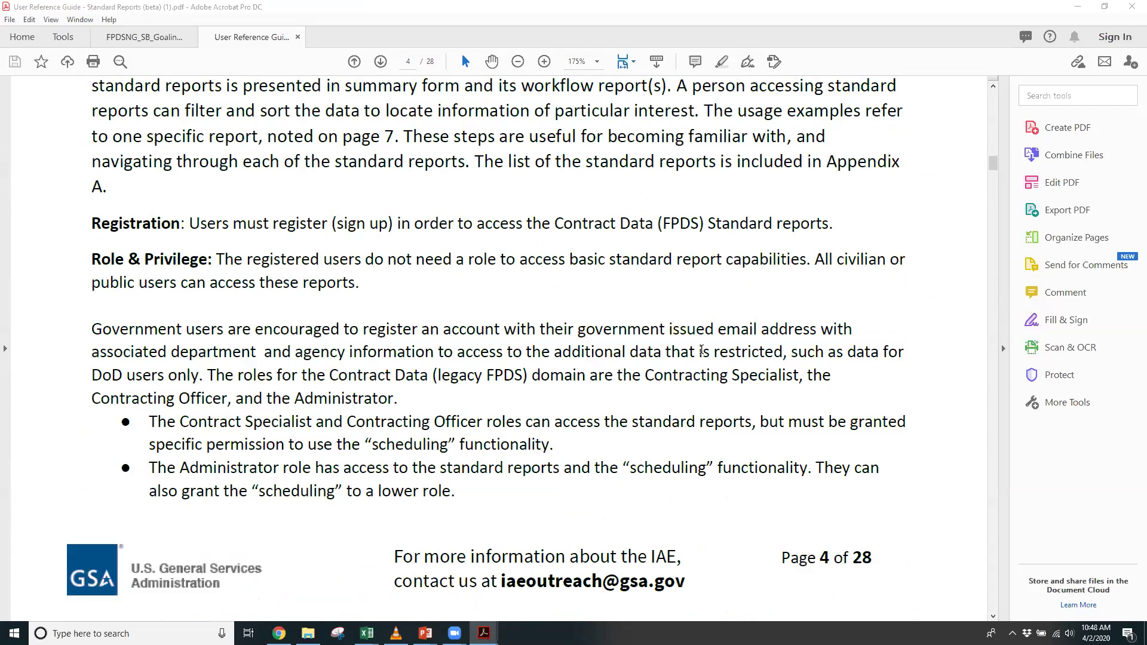